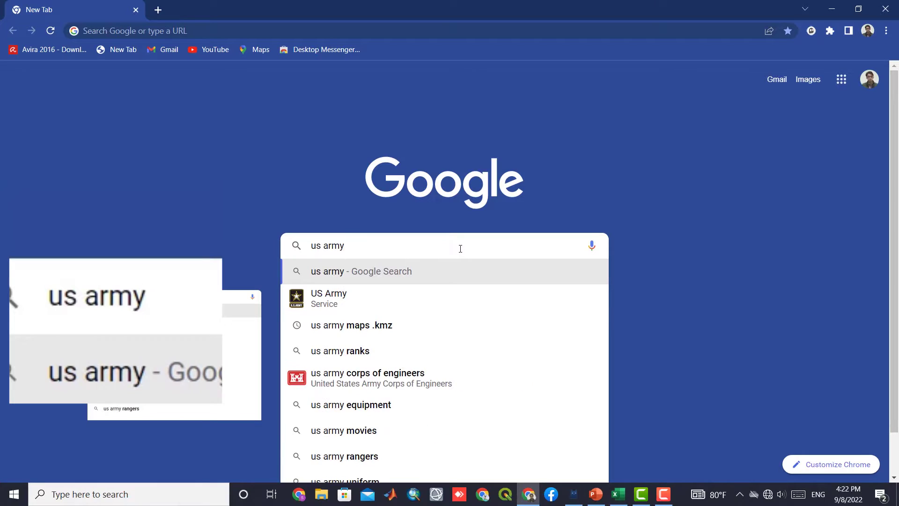
Search Google for 'us army maps v17' and download the US_Army_maps_v_17 KMZ from the library result
{"action": "type", "text": "maps"}
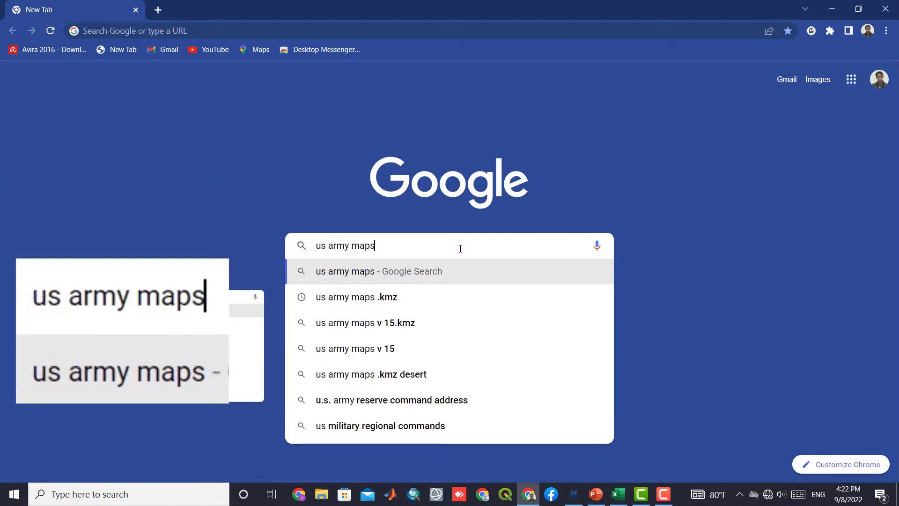
{"action": "type", "text": " v17"}
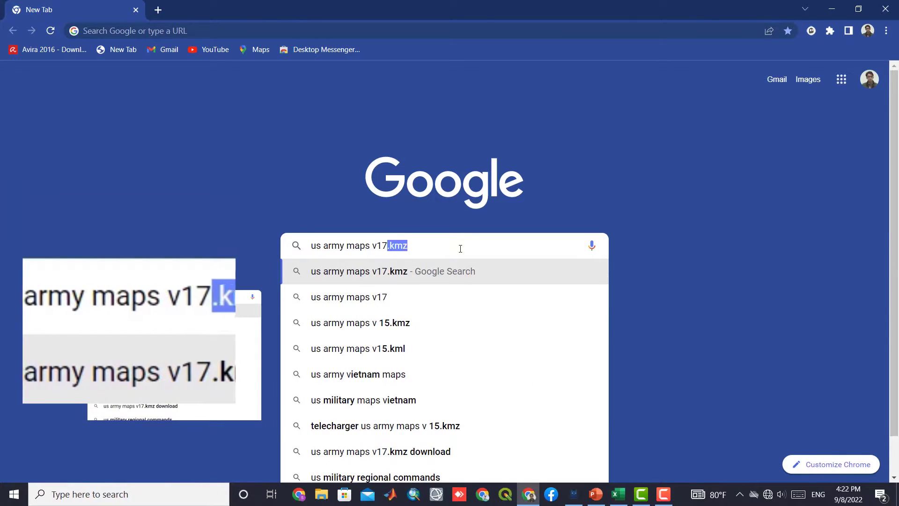
{"action": "key", "text": "Return"}
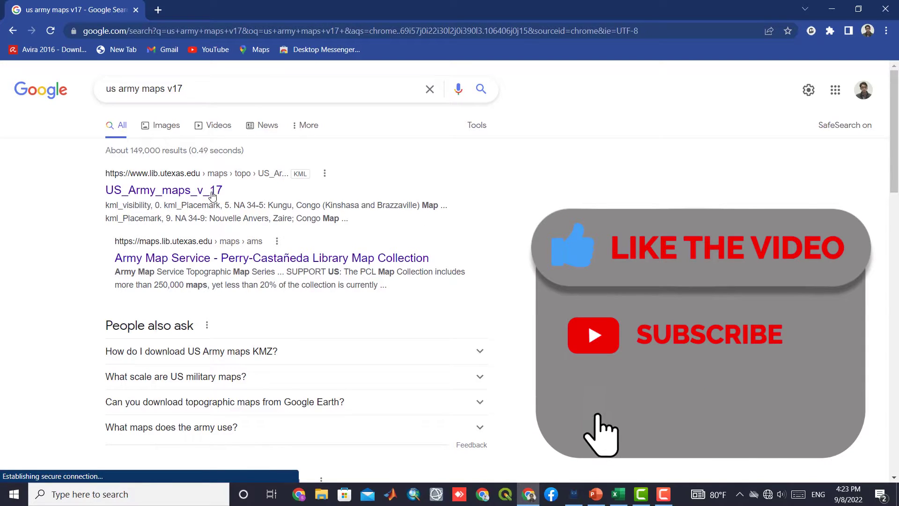
{"action": "left_click", "coordinate": [167, 196]}
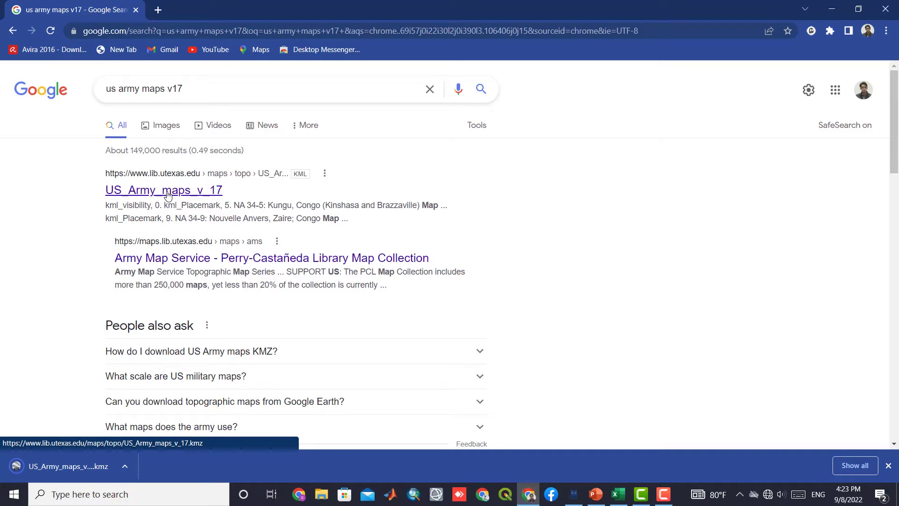
Reveal the downloaded US_Army_maps_v_17.kmz in its folder and paste a copy onto the desktop
{"action": "left_click", "coordinate": [124, 463]}
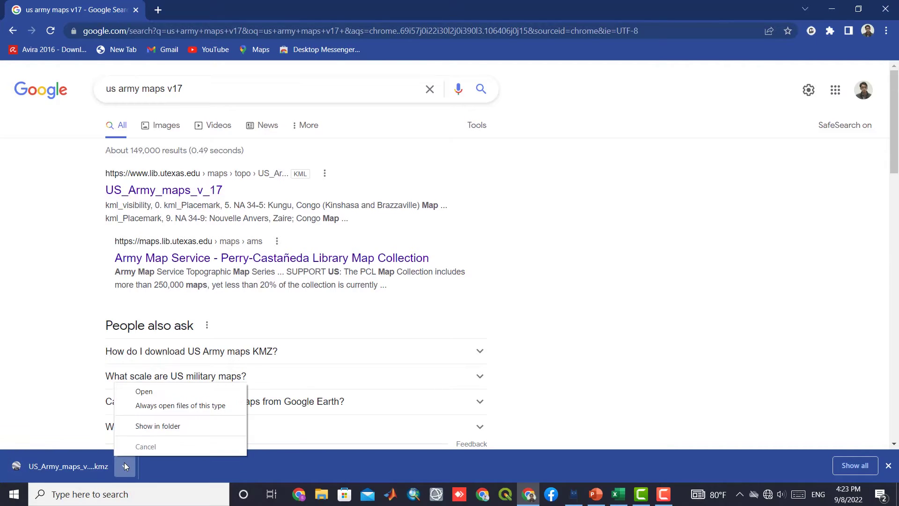
{"action": "left_click", "coordinate": [156, 426]}
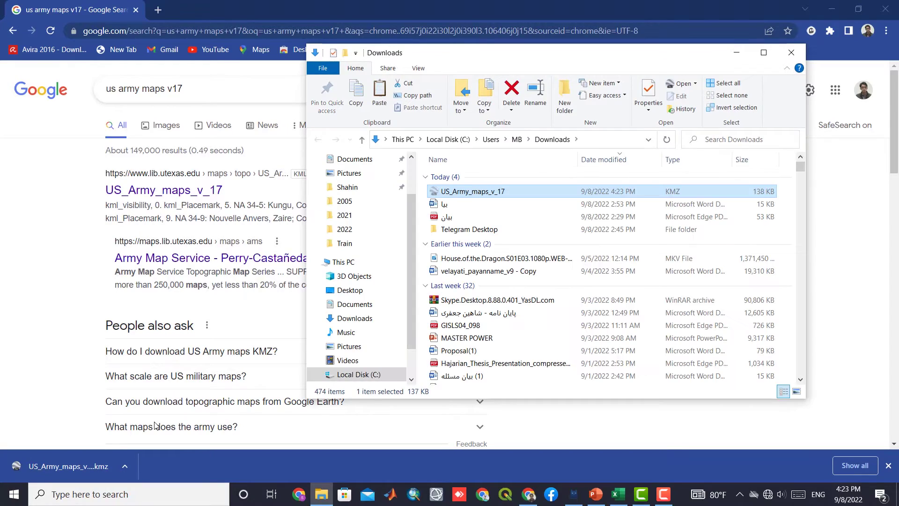
{"action": "left_click", "coordinate": [791, 52]}
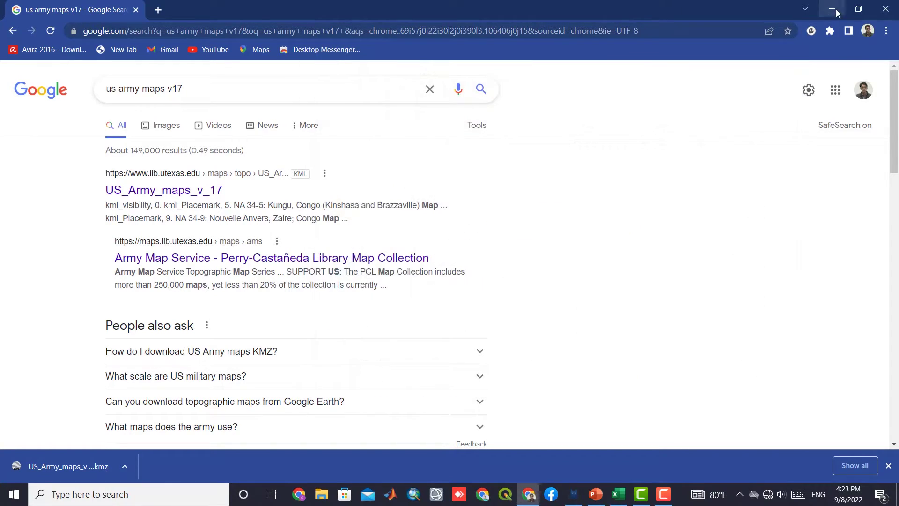
{"action": "left_click", "coordinate": [833, 9]}
{"action": "key", "text": "ctrl+v"}
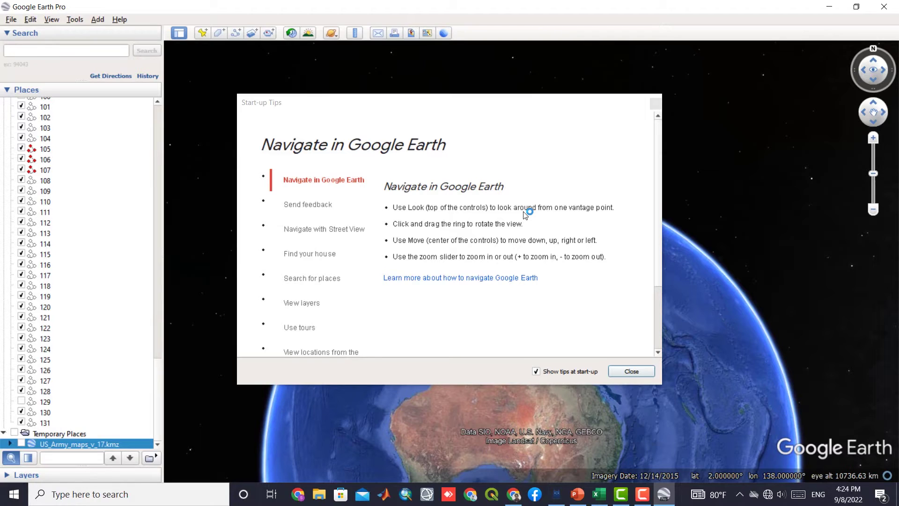
Dismiss the Start-up Tips and switch on the US_Army_maps_v_17.kmz grid in Places
{"action": "left_click", "coordinate": [655, 105]}
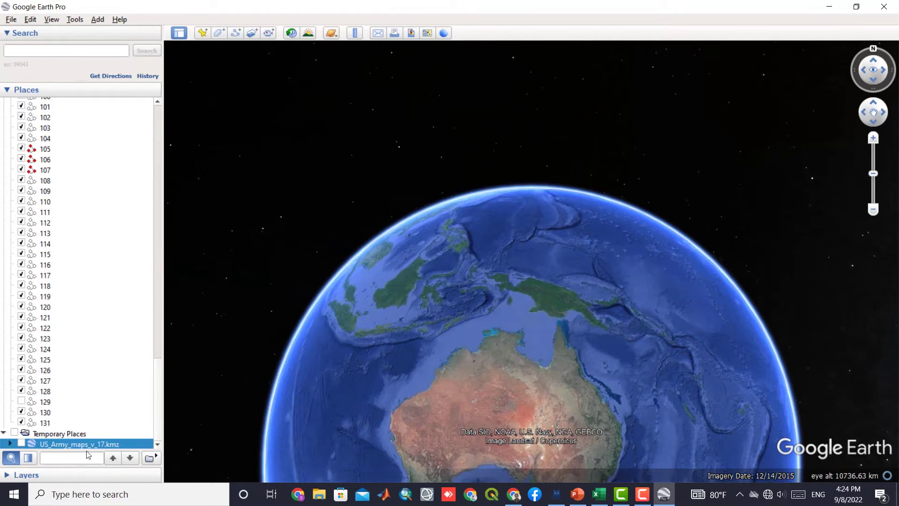
{"action": "left_click", "coordinate": [10, 444]}
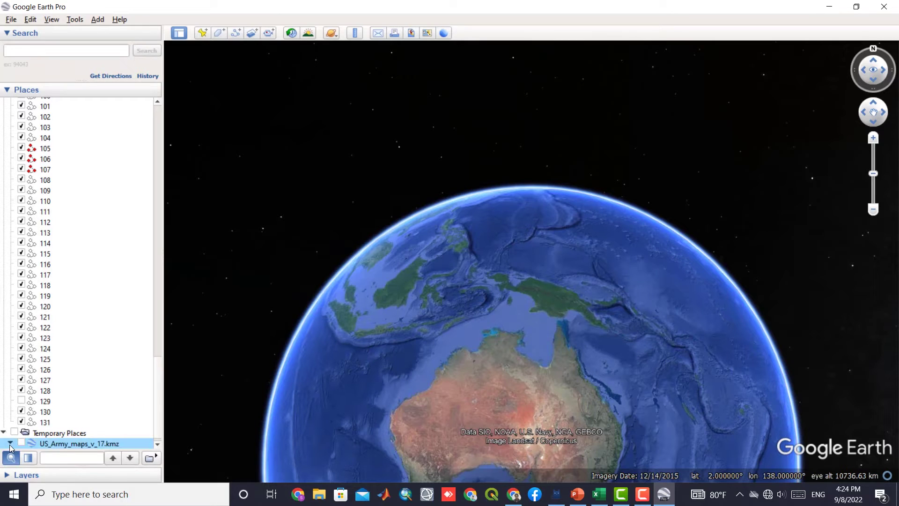
{"action": "left_click", "coordinate": [22, 433]}
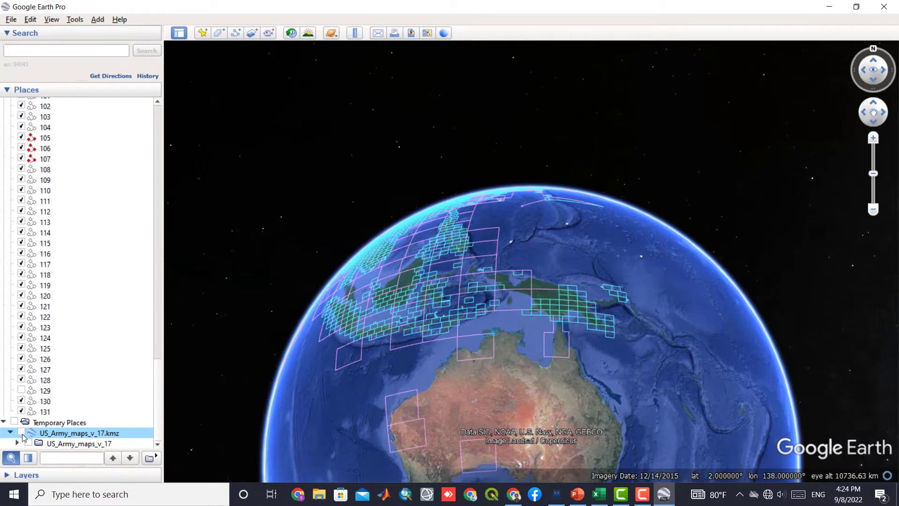
Navigate the globe to the Balkans, north up, and open sheet NL 34-12 Craiova's info
{"action": "left_click_drag", "start_coordinate": [491, 382], "coordinate": [568, 399]}
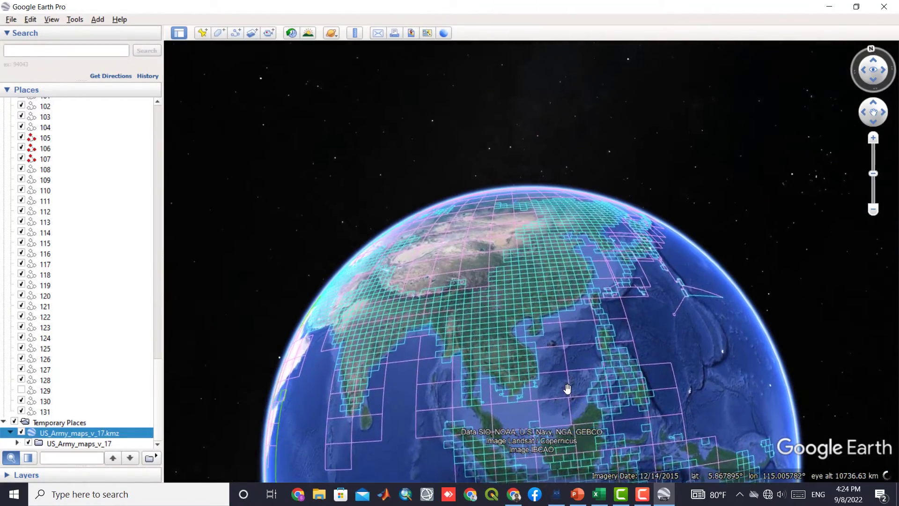
{"action": "scroll", "coordinate": [564, 385], "scroll_direction": "up", "scroll_amount": 3}
{"action": "scroll", "coordinate": [560, 385], "scroll_direction": "up", "scroll_amount": 2}
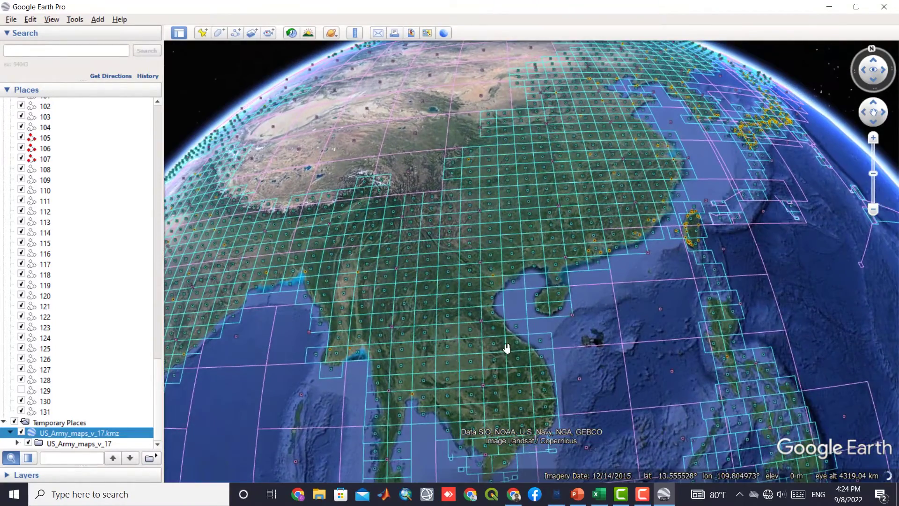
{"action": "left_click_drag", "start_coordinate": [507, 347], "coordinate": [559, 343]}
{"action": "scroll", "coordinate": [560, 343], "scroll_direction": "down", "scroll_amount": 3}
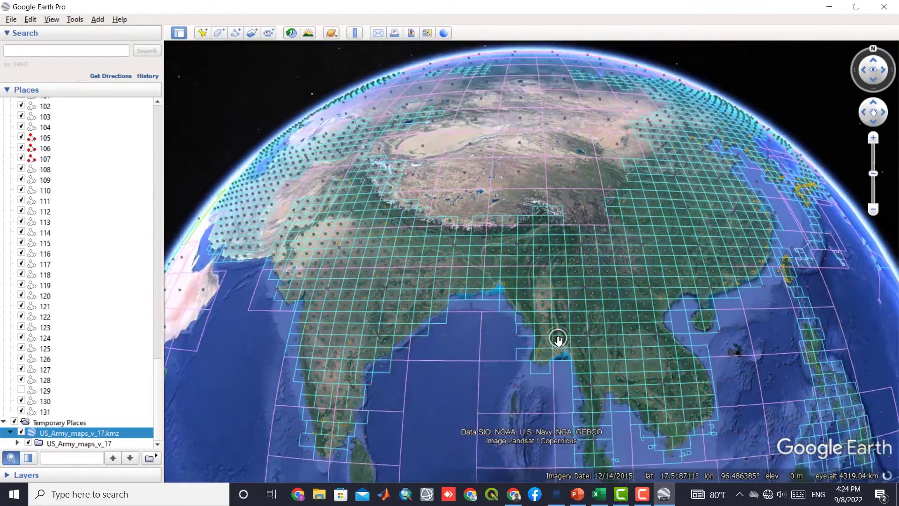
{"action": "left_click_drag", "start_coordinate": [351, 351], "coordinate": [668, 367]}
{"action": "left_click_drag", "start_coordinate": [363, 267], "coordinate": [431, 401]}
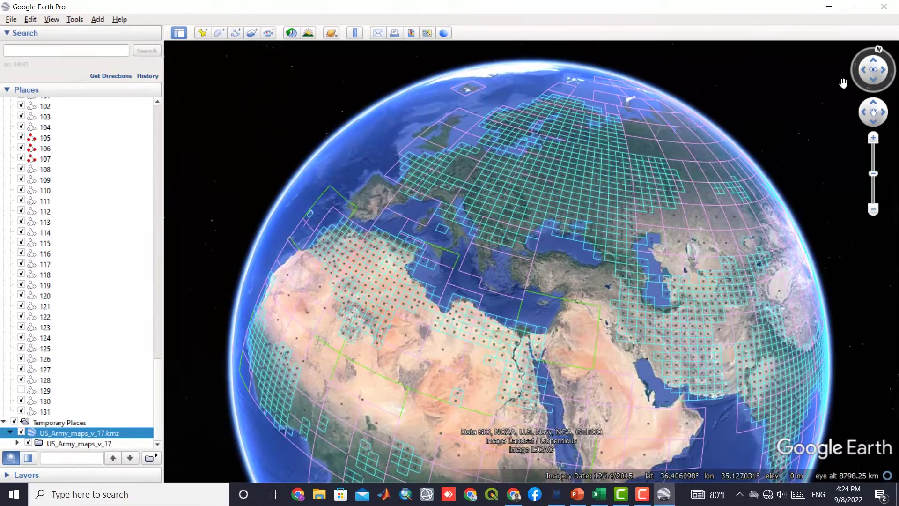
{"action": "left_click", "coordinate": [878, 50]}
{"action": "scroll", "coordinate": [473, 224], "scroll_direction": "up", "scroll_amount": 5}
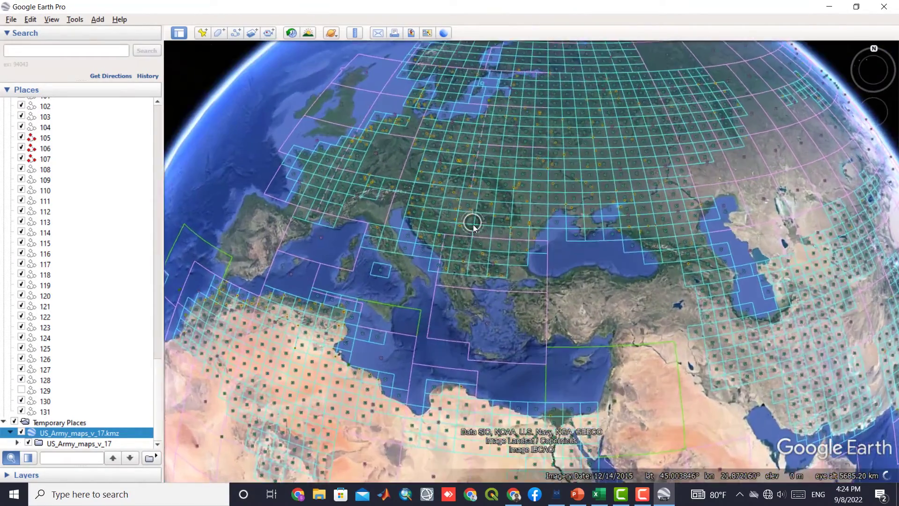
{"action": "scroll", "coordinate": [474, 248], "scroll_direction": "up", "scroll_amount": 3}
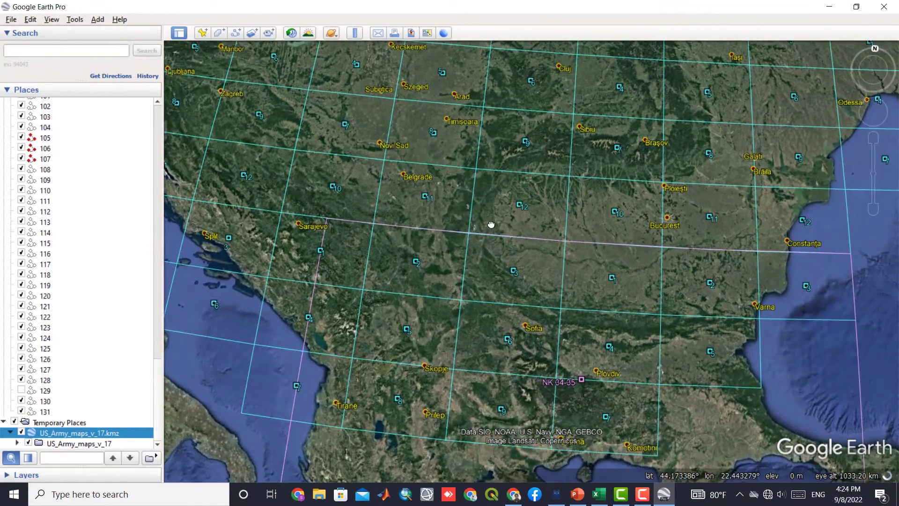
{"action": "left_click_drag", "start_coordinate": [491, 224], "coordinate": [465, 244]}
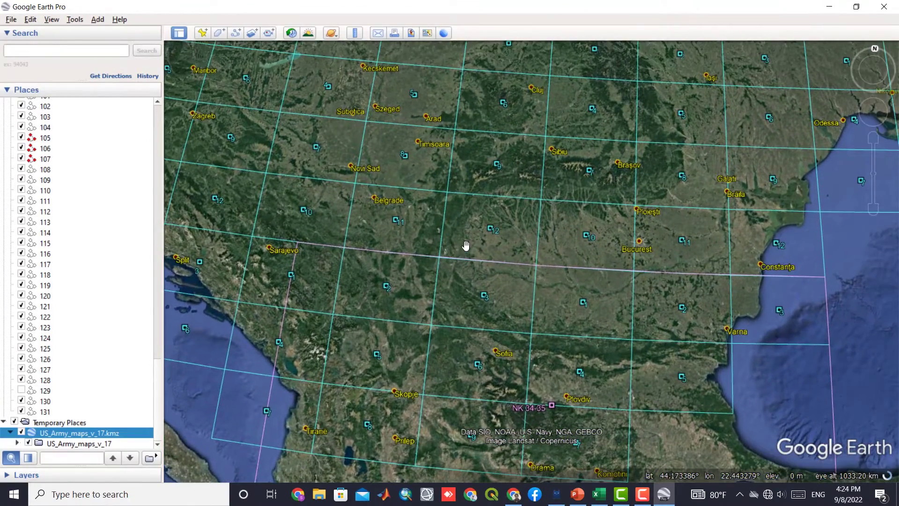
{"action": "left_click", "coordinate": [489, 227]}
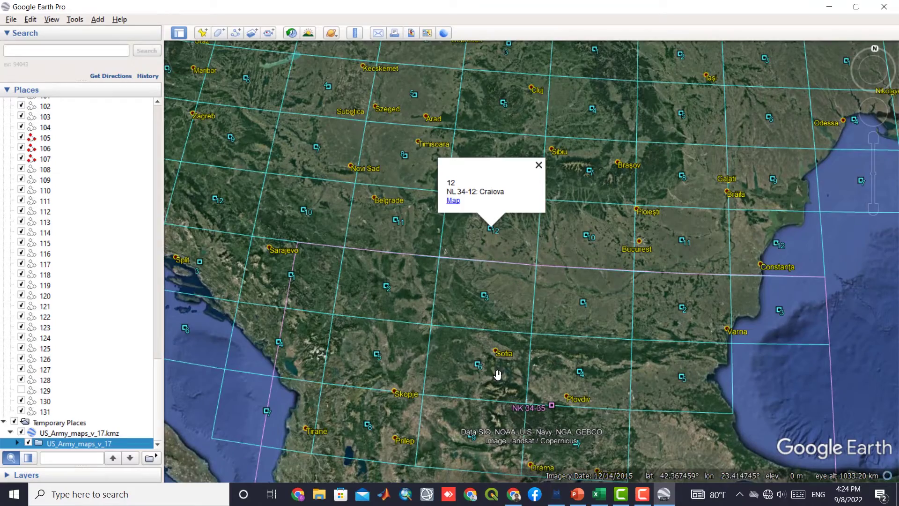
Zoom in on Romania's Black Sea coast and open the NL 35-12 Constanta sheet info
{"action": "left_click_drag", "start_coordinate": [498, 374], "coordinate": [384, 323]}
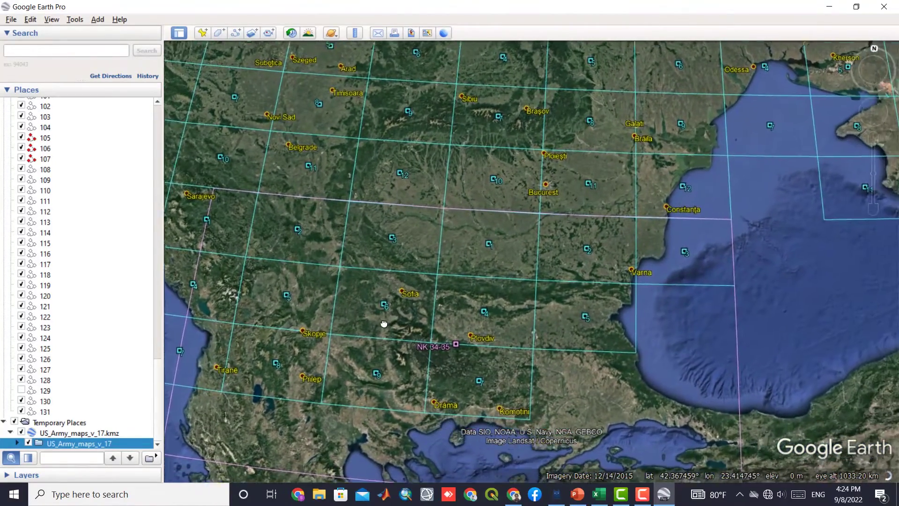
{"action": "double_click", "coordinate": [647, 198]}
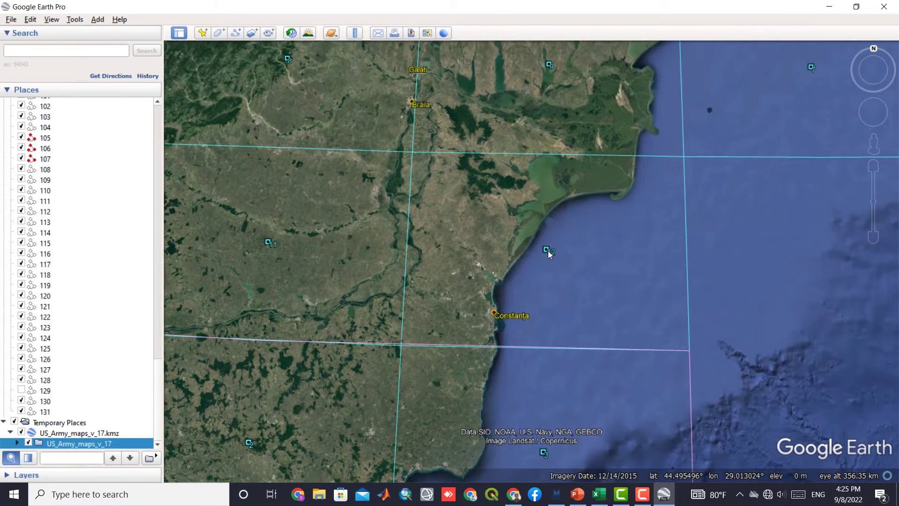
{"action": "left_click", "coordinate": [546, 250]}
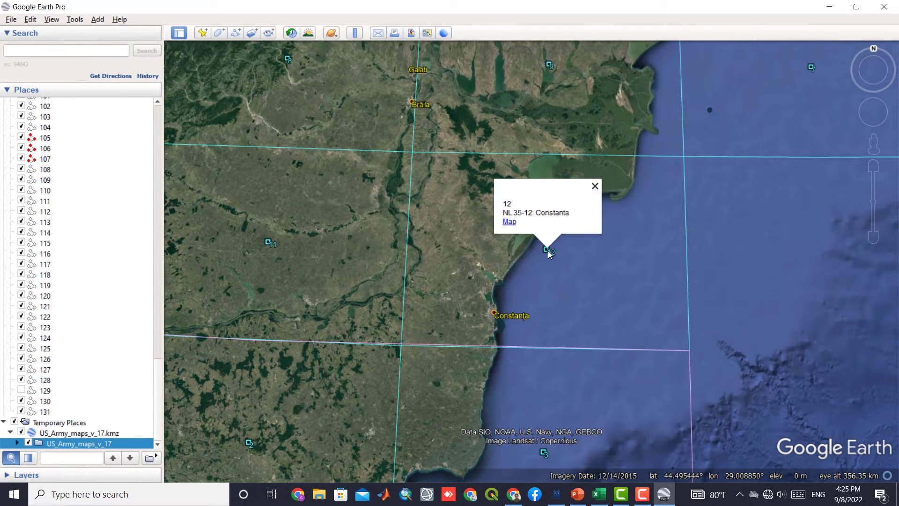
Open the scanned Constanta map sheet, view it at full resolution, then fit it to the window
{"action": "left_click", "coordinate": [510, 223]}
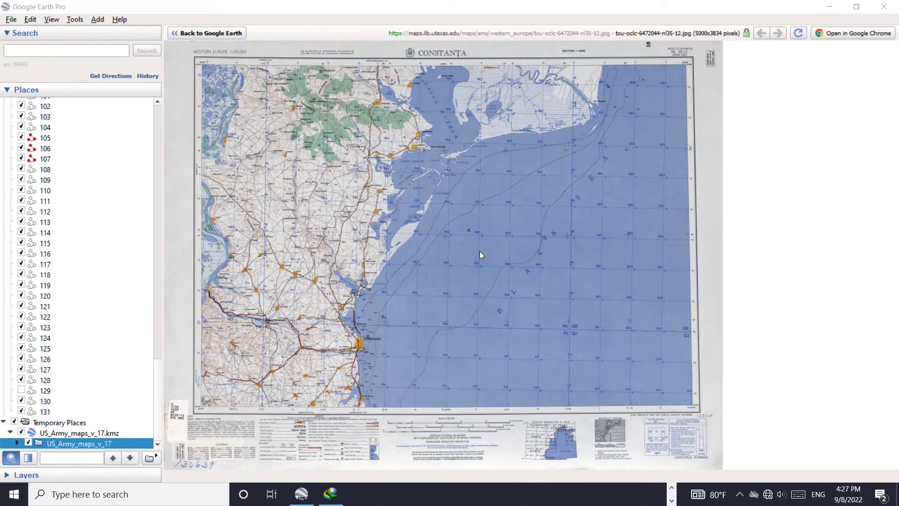
{"action": "left_click", "coordinate": [320, 179]}
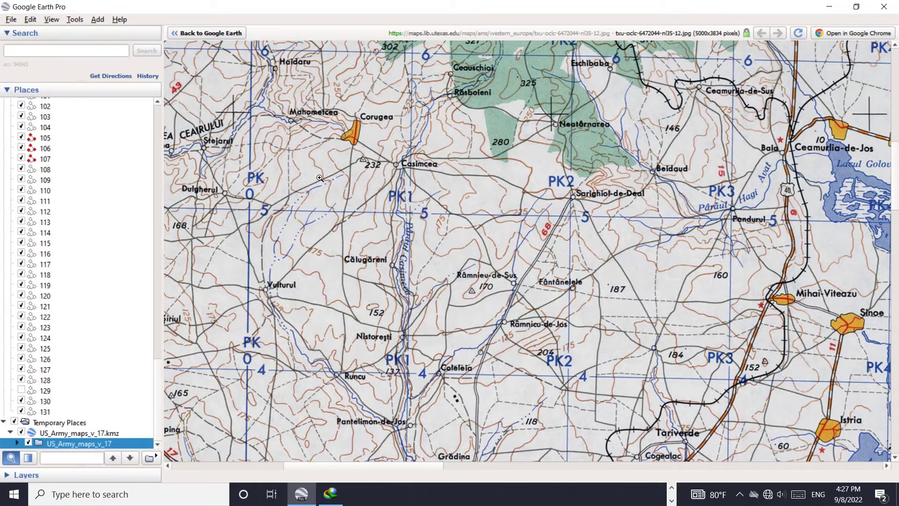
{"action": "left_click", "coordinate": [434, 188]}
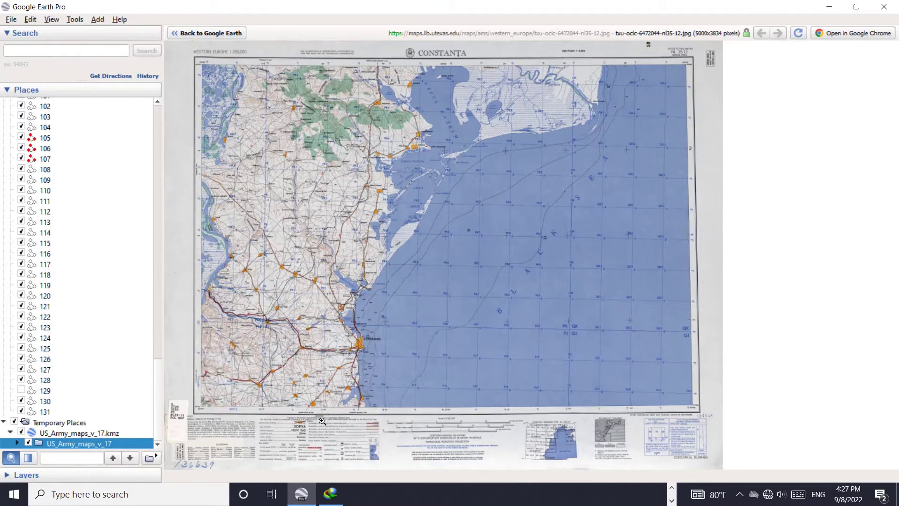
Pan through the sheet's legend at full resolution, then refit the sheet and open its image menu
{"action": "left_click", "coordinate": [318, 441]}
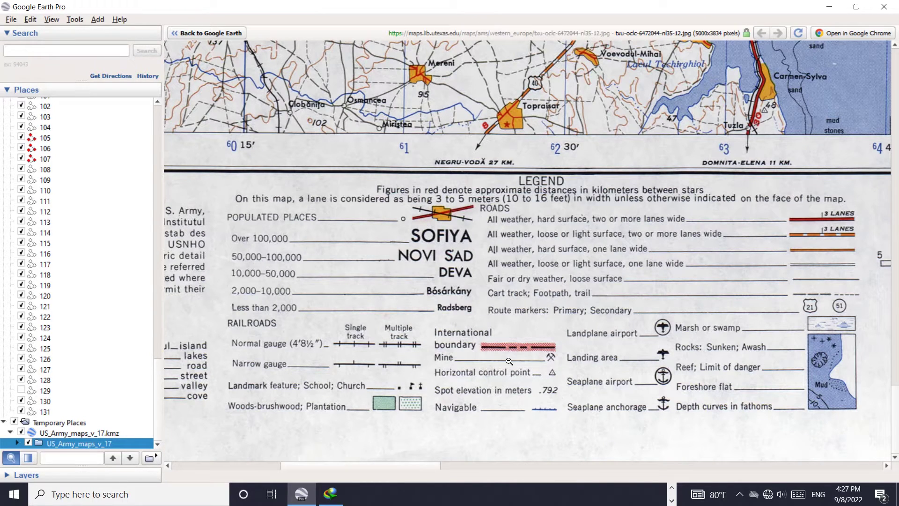
{"action": "left_click_drag", "start_coordinate": [320, 468], "coordinate": [489, 465]}
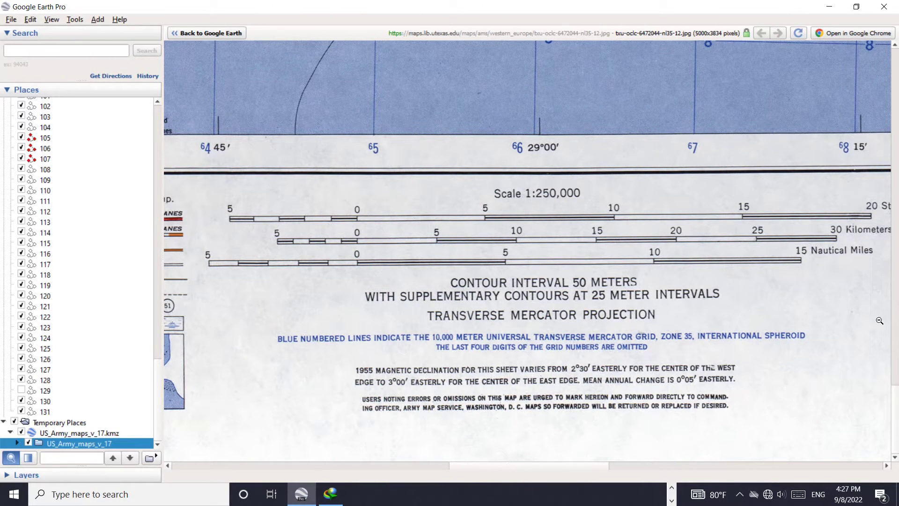
{"action": "scroll", "coordinate": [656, 440], "scroll_direction": "up", "scroll_amount": 10}
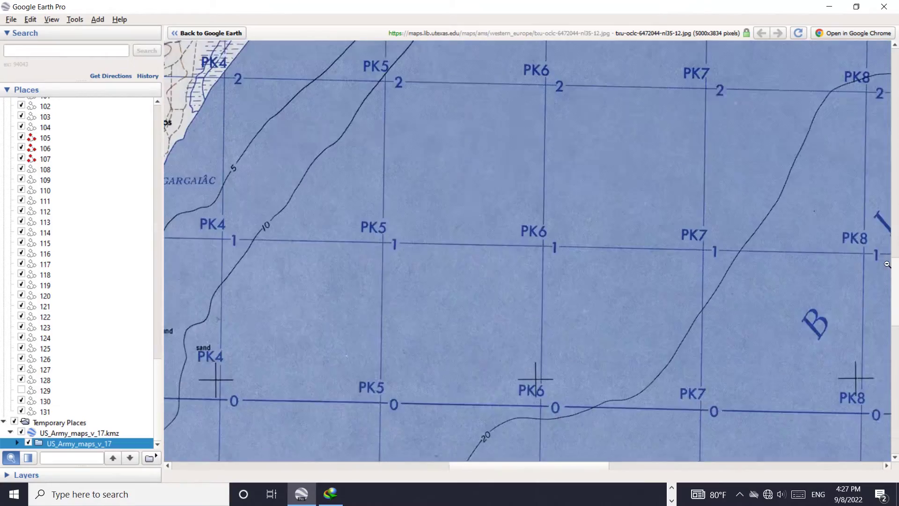
{"action": "left_click_drag", "start_coordinate": [580, 470], "coordinate": [376, 459]}
{"action": "scroll", "coordinate": [505, 344], "scroll_direction": "up", "scroll_amount": 10}
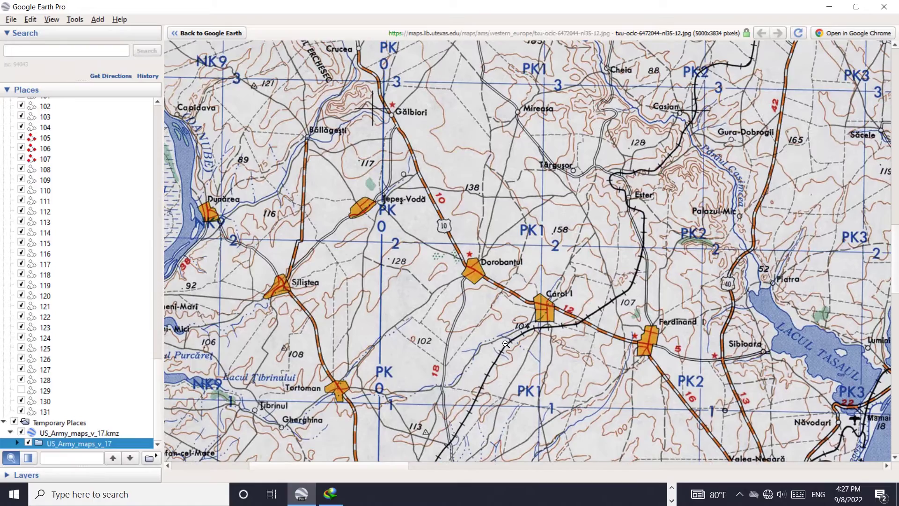
{"action": "scroll", "coordinate": [505, 343], "scroll_direction": "up", "scroll_amount": 15}
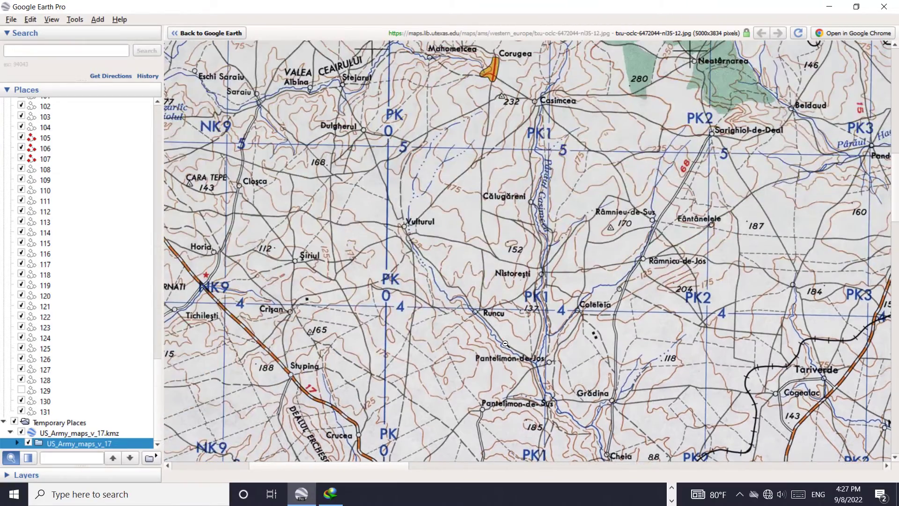
{"action": "scroll", "coordinate": [506, 343], "scroll_direction": "down", "scroll_amount": 8}
{"action": "scroll", "coordinate": [506, 343], "scroll_direction": "down", "scroll_amount": 7}
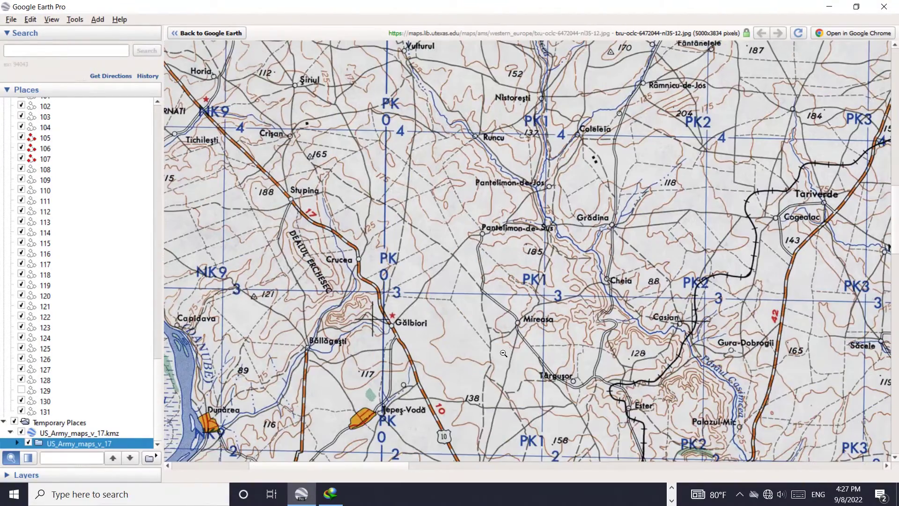
{"action": "left_click", "coordinate": [477, 378]}
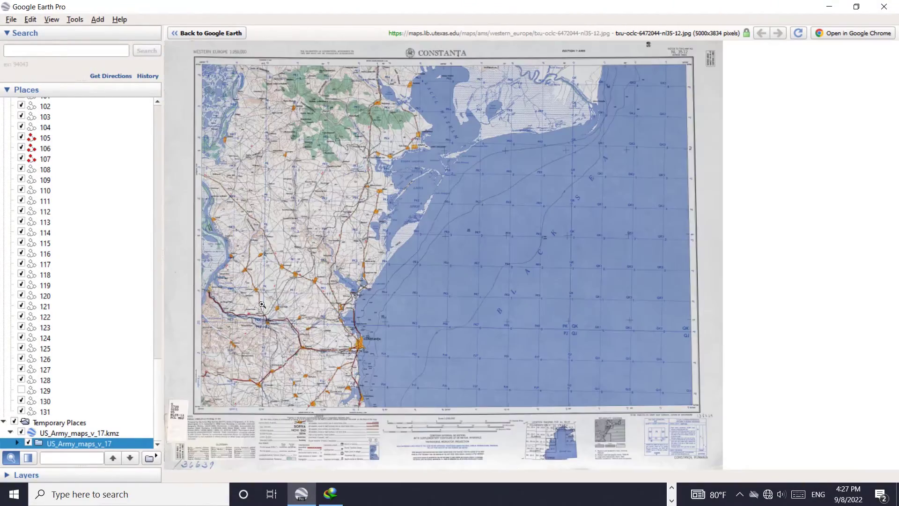
{"action": "right_click", "coordinate": [377, 193]}
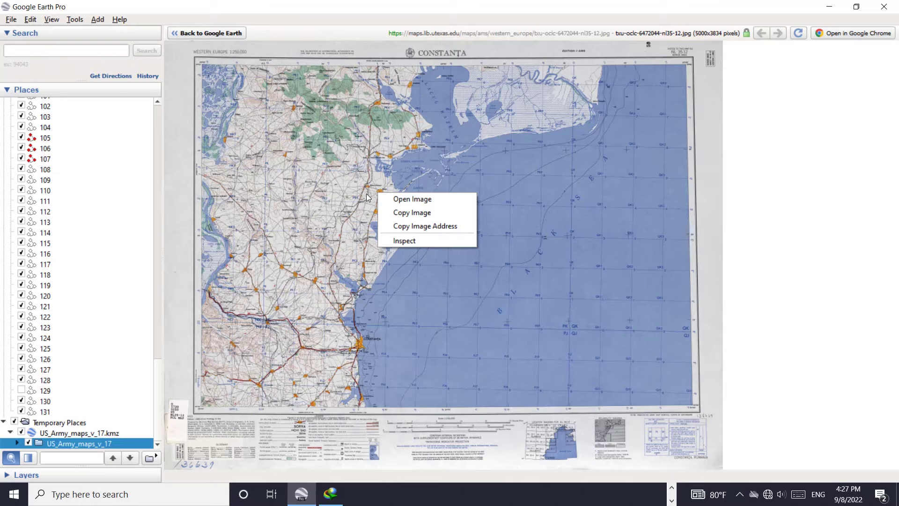
Open the Constanta map image in Chrome and inspect it at full size near Cuza-Vodă
{"action": "left_click", "coordinate": [399, 202]}
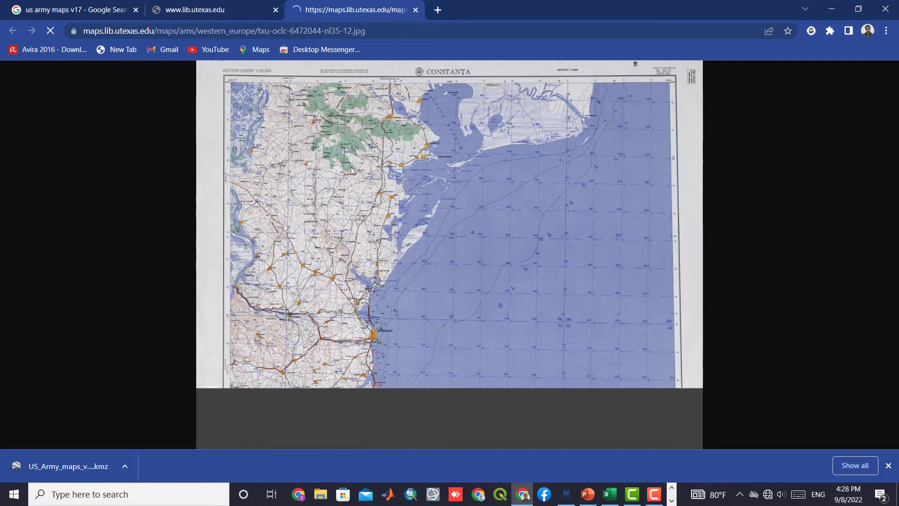
{"action": "left_click", "coordinate": [319, 304]}
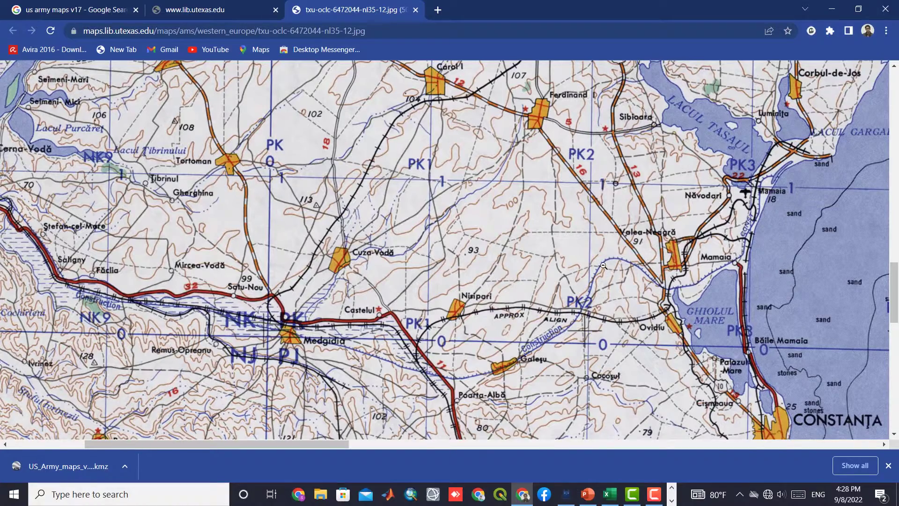
{"action": "left_click_drag", "start_coordinate": [341, 443], "coordinate": [275, 445]}
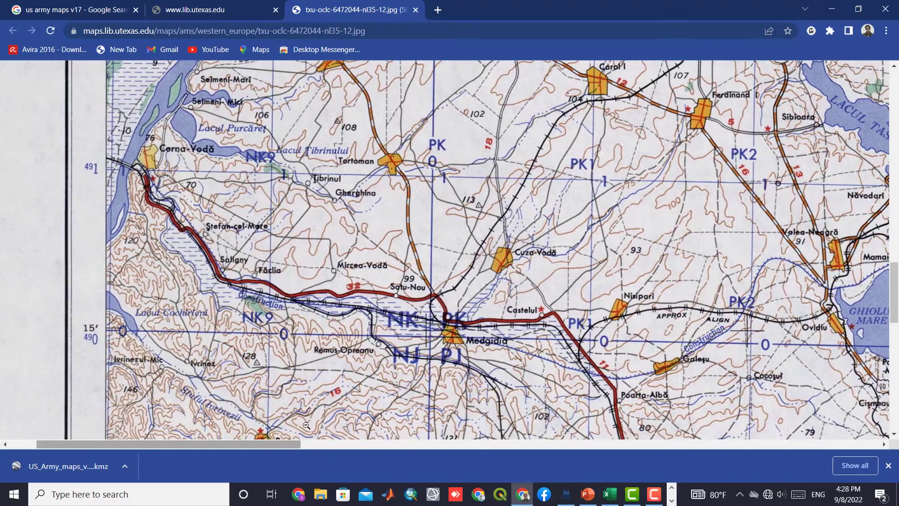
{"action": "left_click", "coordinate": [419, 333]}
Save the map as txu-oclc-6472044-nl35-12.jpg on the Desktop and open the downloaded file
{"action": "right_click", "coordinate": [417, 180]}
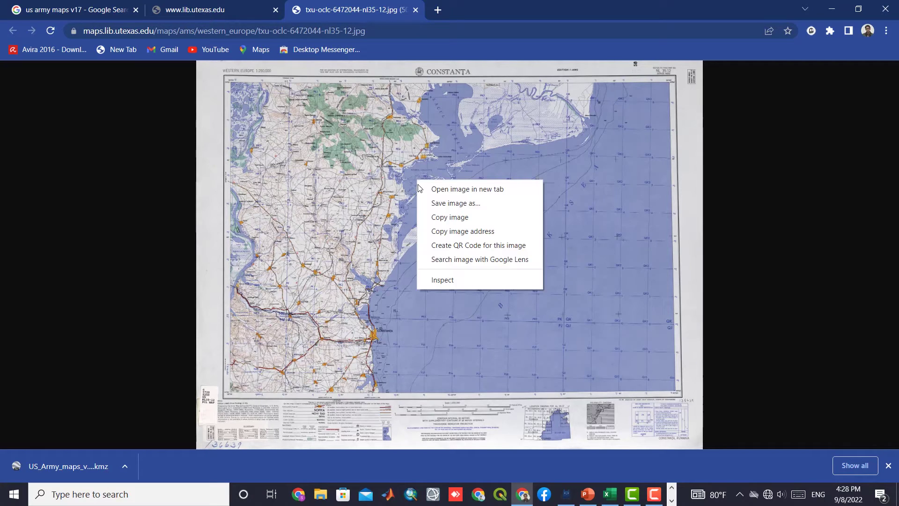
{"action": "left_click", "coordinate": [509, 206]}
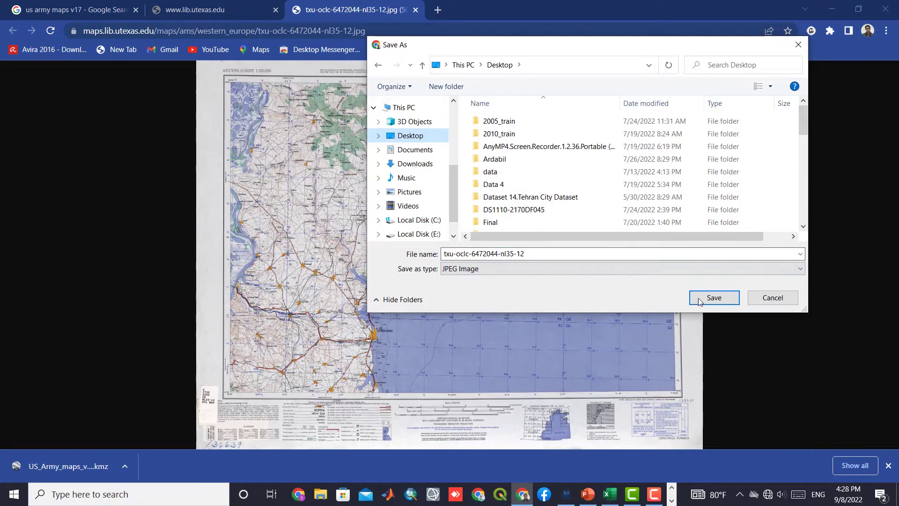
{"action": "left_click", "coordinate": [713, 298]}
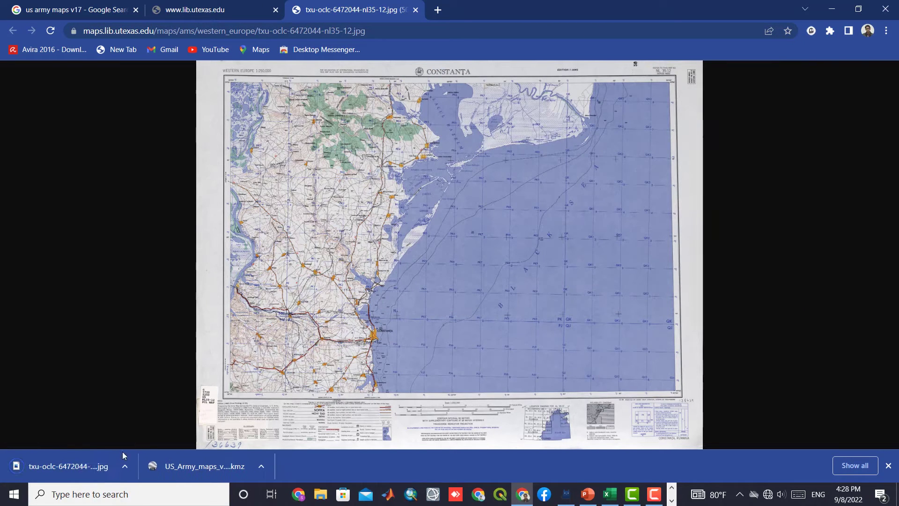
{"action": "left_click", "coordinate": [125, 466]}
{"action": "left_click", "coordinate": [140, 392]}
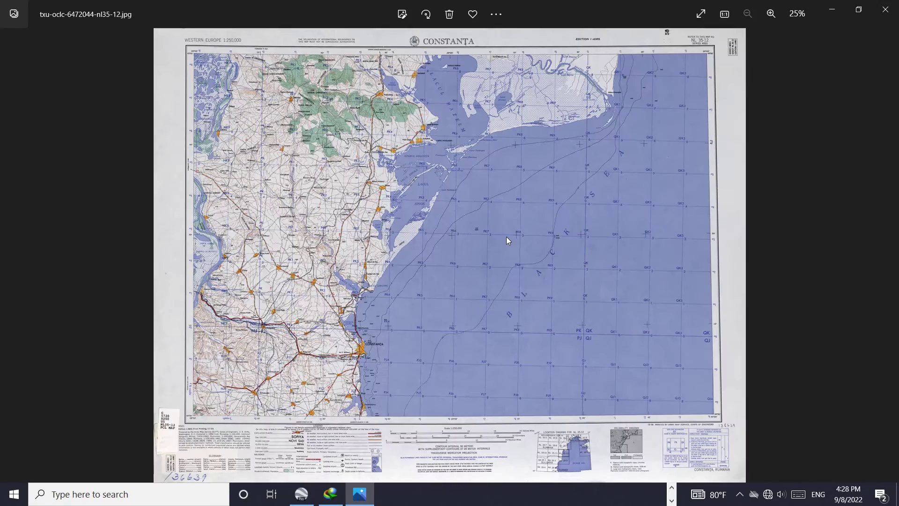
Zoom the Constanta photo to 121% around the coast and back out, then close Photos
{"action": "scroll", "coordinate": [384, 316], "scroll_direction": "up", "scroll_amount": 6}
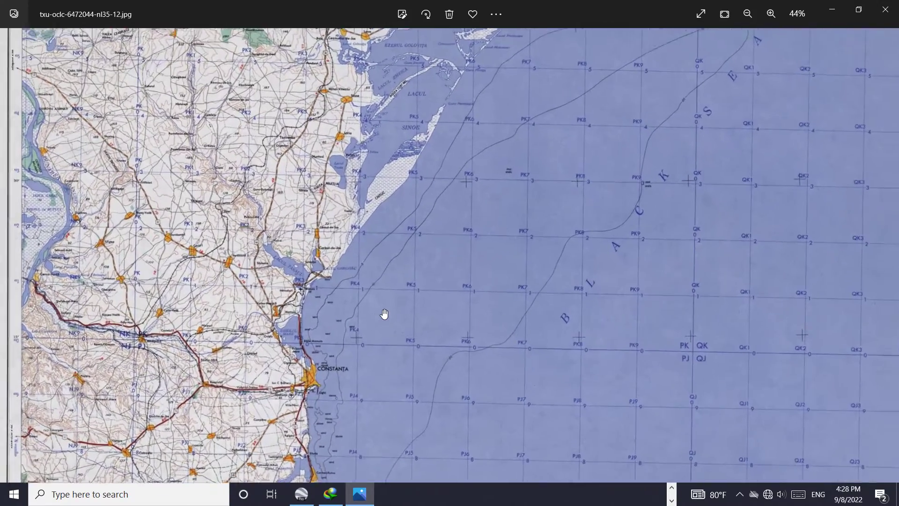
{"action": "scroll", "coordinate": [290, 228], "scroll_direction": "down", "scroll_amount": 6}
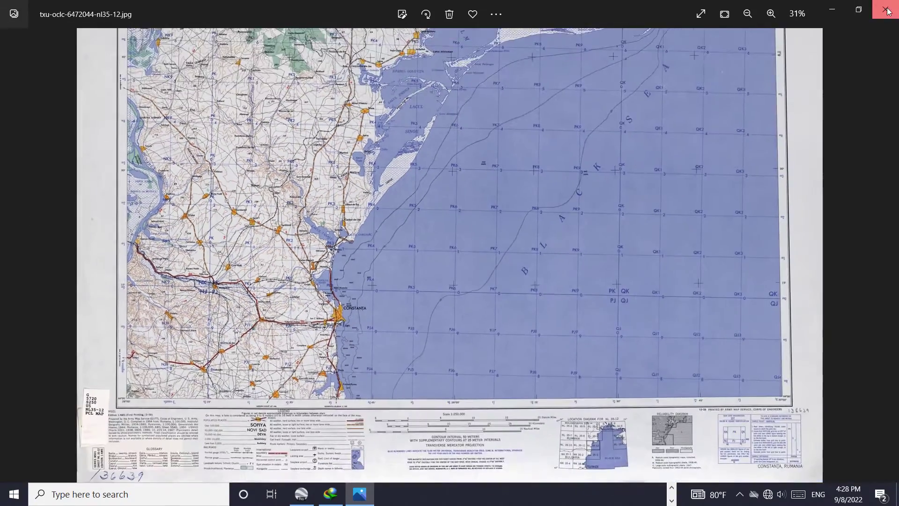
{"action": "left_click", "coordinate": [886, 10]}
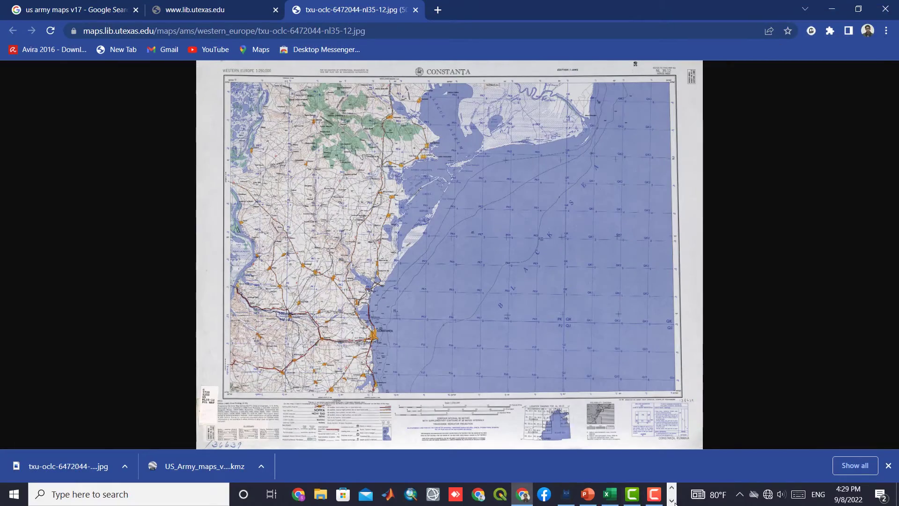
Return to the Google Earth globe, zoom into Croatia, and open the NL 33-9 Sisak map sheet
{"action": "left_click", "coordinate": [301, 494]}
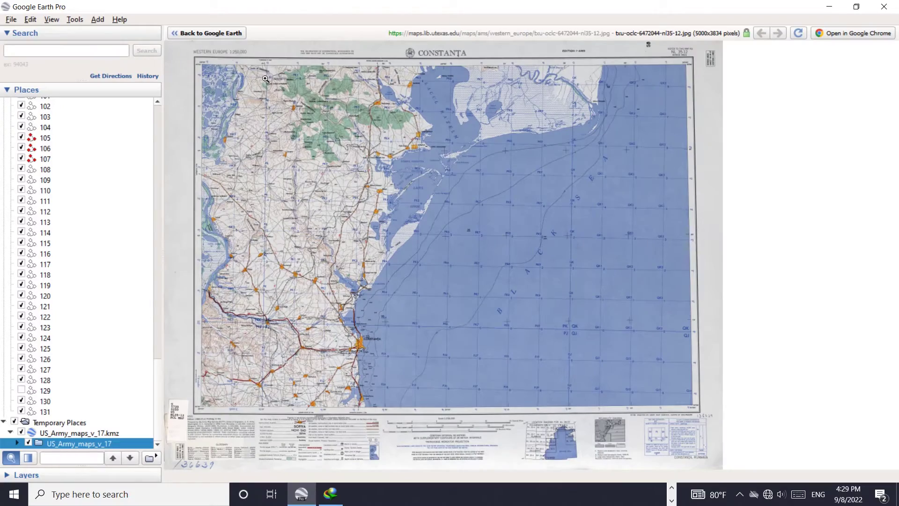
{"action": "left_click", "coordinate": [199, 33]}
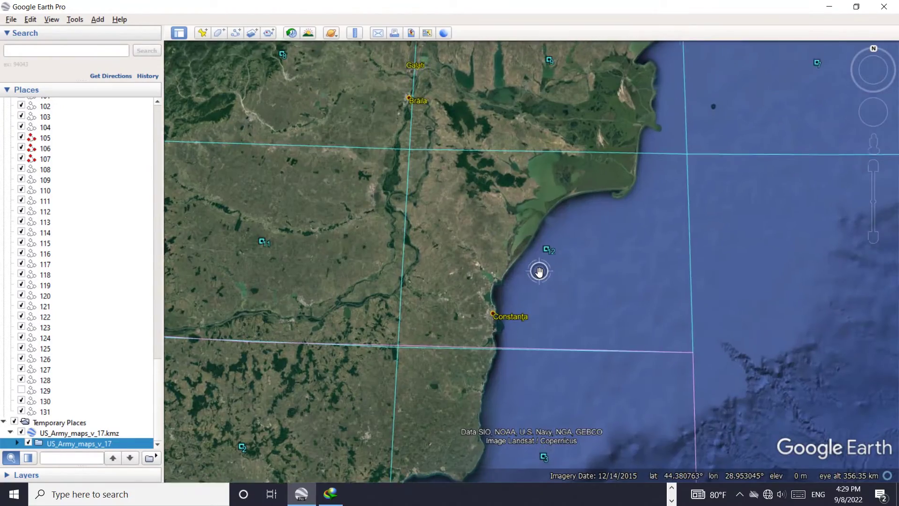
{"action": "scroll", "coordinate": [539, 271], "scroll_direction": "down", "scroll_amount": 5}
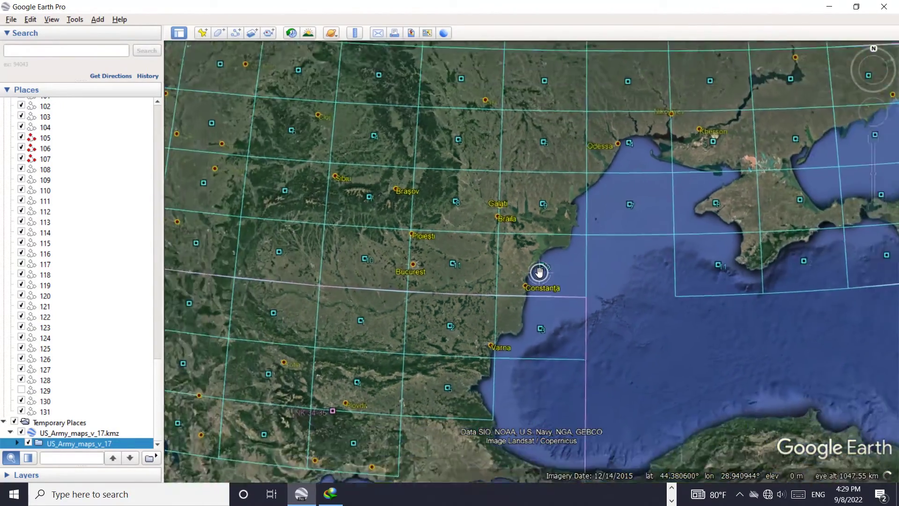
{"action": "scroll", "coordinate": [539, 272], "scroll_direction": "down", "scroll_amount": 5}
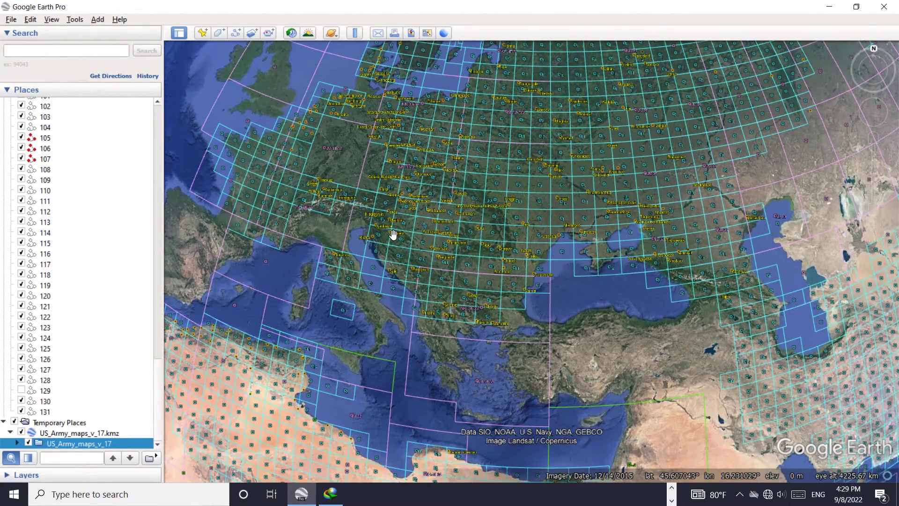
{"action": "scroll", "coordinate": [393, 234], "scroll_direction": "up", "scroll_amount": 5}
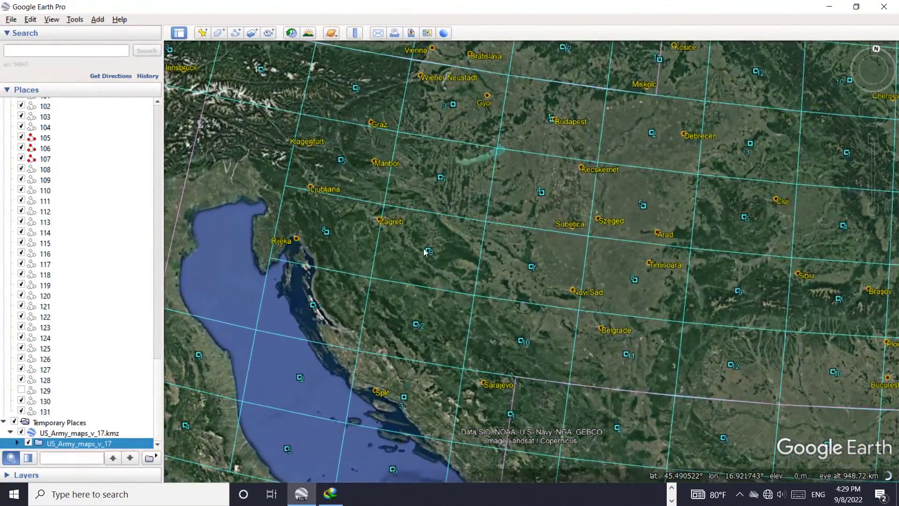
{"action": "scroll", "coordinate": [423, 248], "scroll_direction": "up", "scroll_amount": 5}
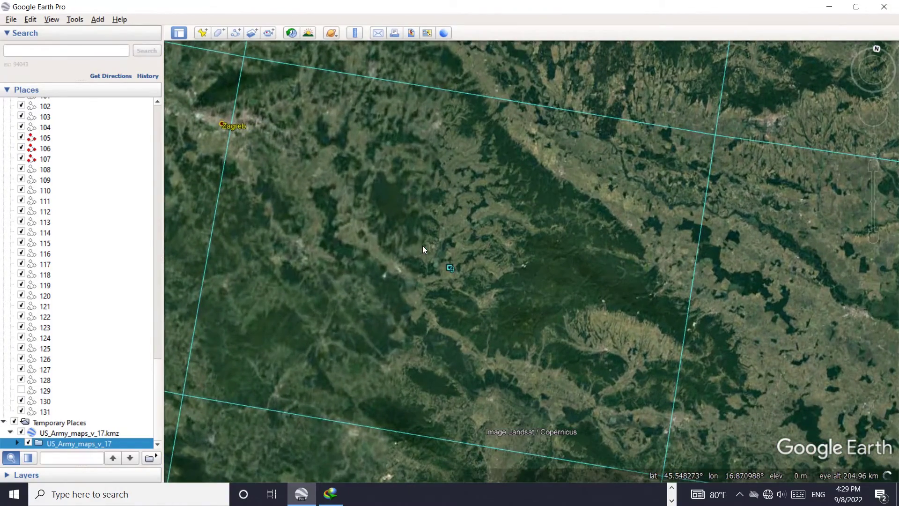
{"action": "left_click", "coordinate": [450, 267]}
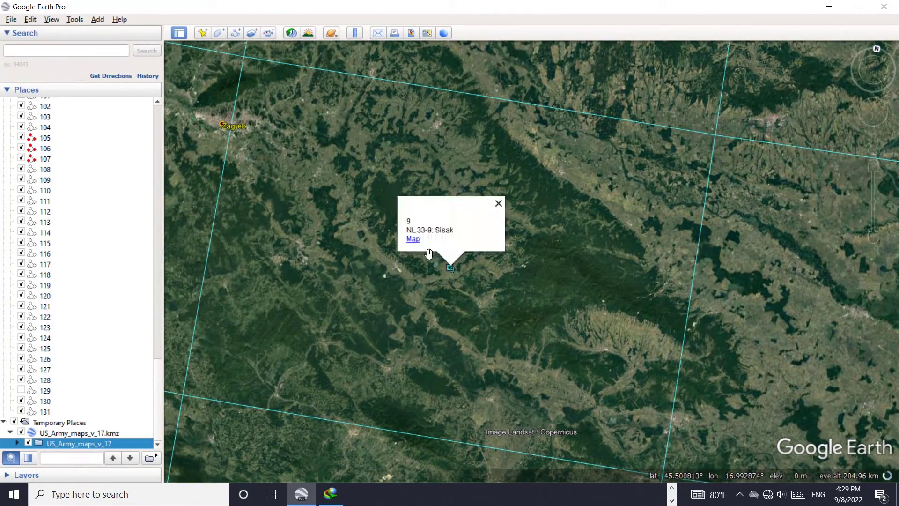
{"action": "left_click", "coordinate": [414, 245]}
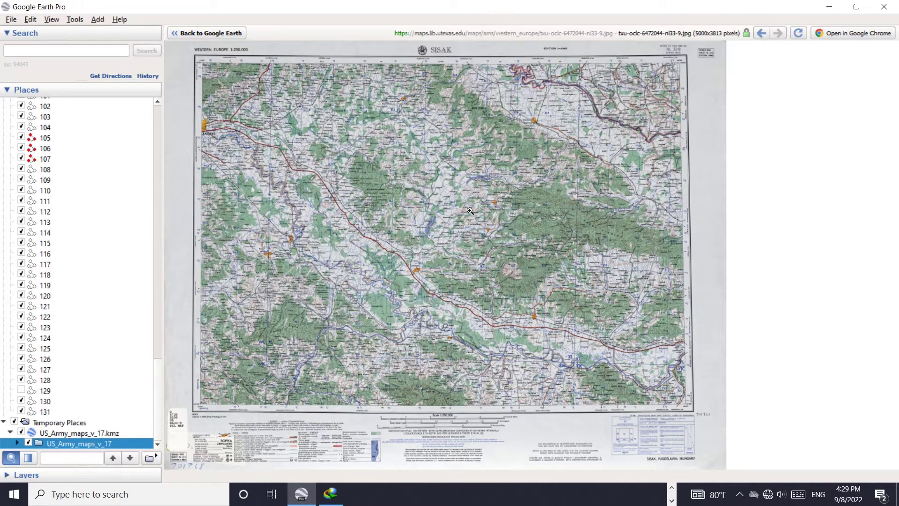
View the Sisak sheet at full resolution, fit it back, and return to the globe near Zagreb
{"action": "left_click", "coordinate": [341, 322]}
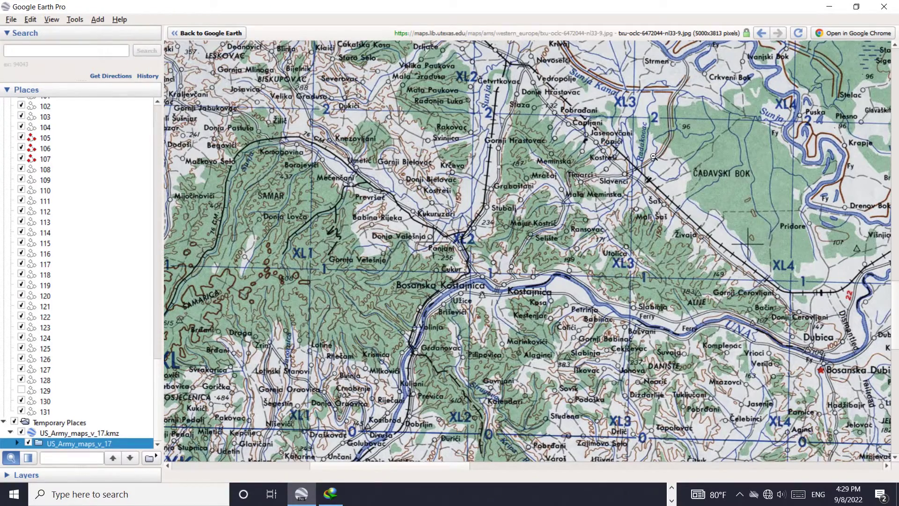
{"action": "mouse_move", "coordinate": [440, 468]}
{"action": "left_mouse_down"}
{"action": "mouse_move", "coordinate": [301, 469]}
{"action": "mouse_move", "coordinate": [438, 474]}
{"action": "left_mouse_up"}
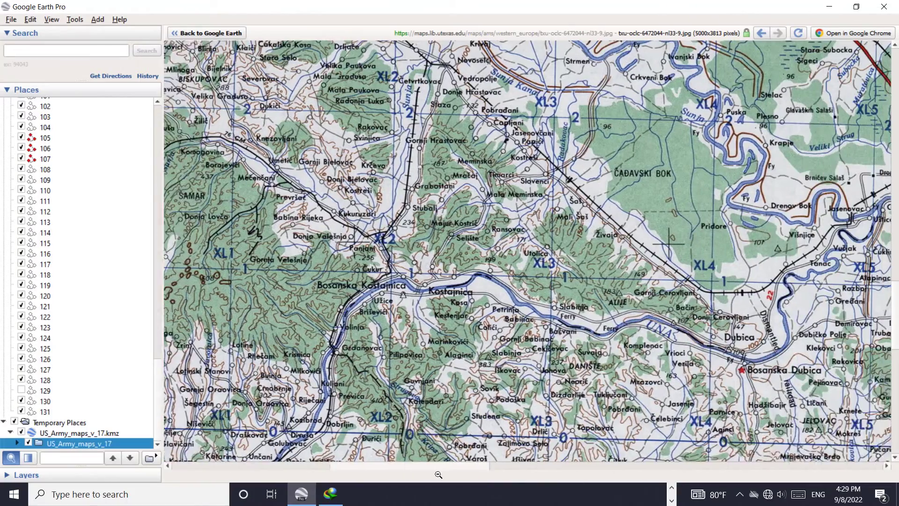
{"action": "left_click", "coordinate": [448, 294]}
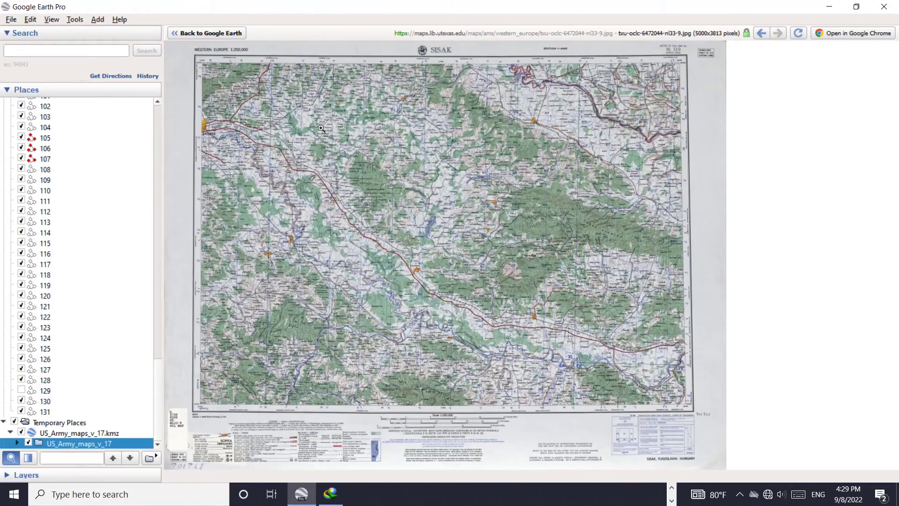
{"action": "left_click", "coordinate": [241, 33]}
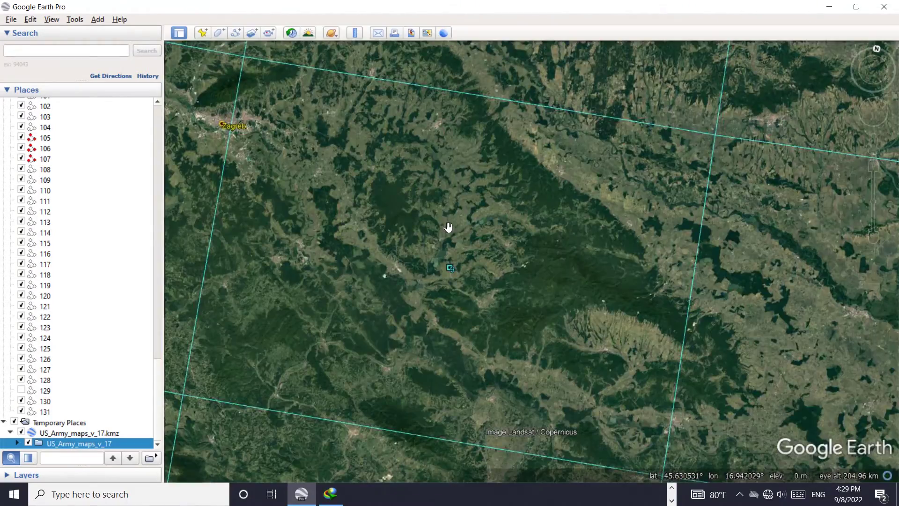
Pan the globe east to Tibet and open the NI 46 An-To map sheet from its placemark
{"action": "scroll", "coordinate": [448, 227], "scroll_direction": "down", "scroll_amount": 3}
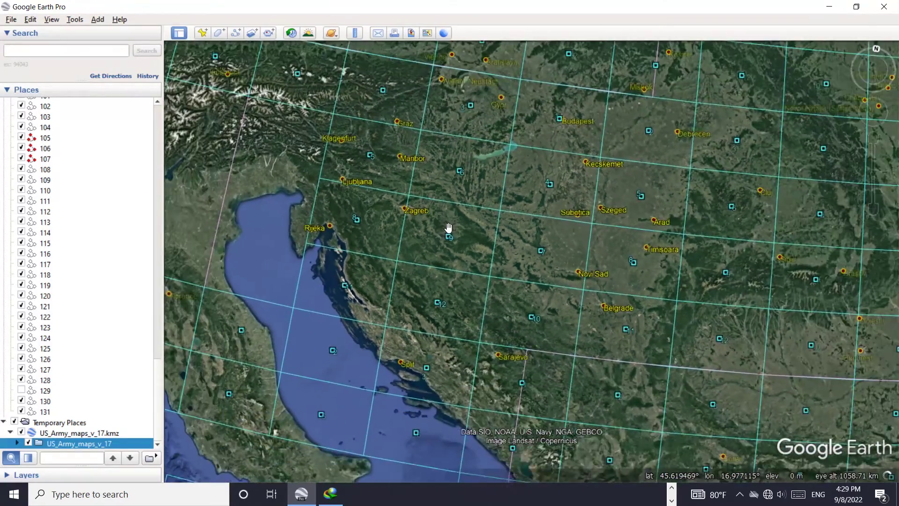
{"action": "scroll", "coordinate": [448, 227], "scroll_direction": "down", "scroll_amount": 3}
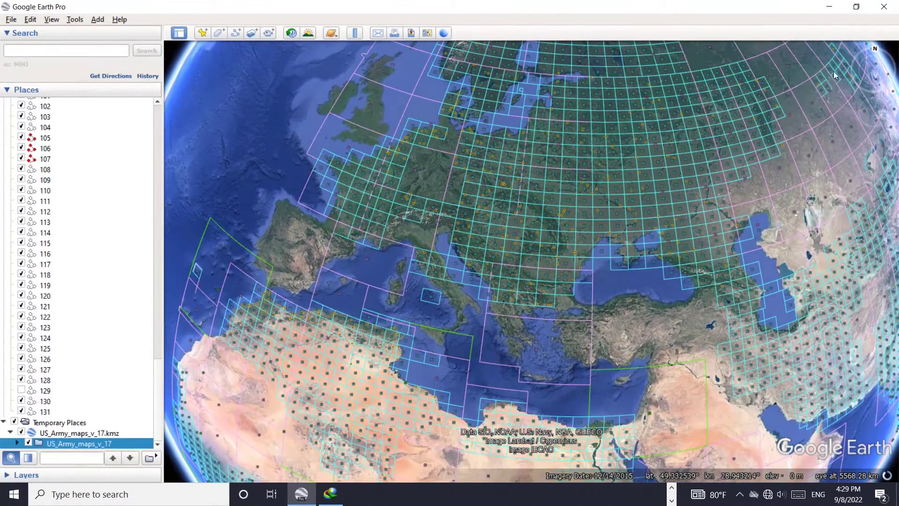
{"action": "mouse_move", "coordinate": [874, 47]}
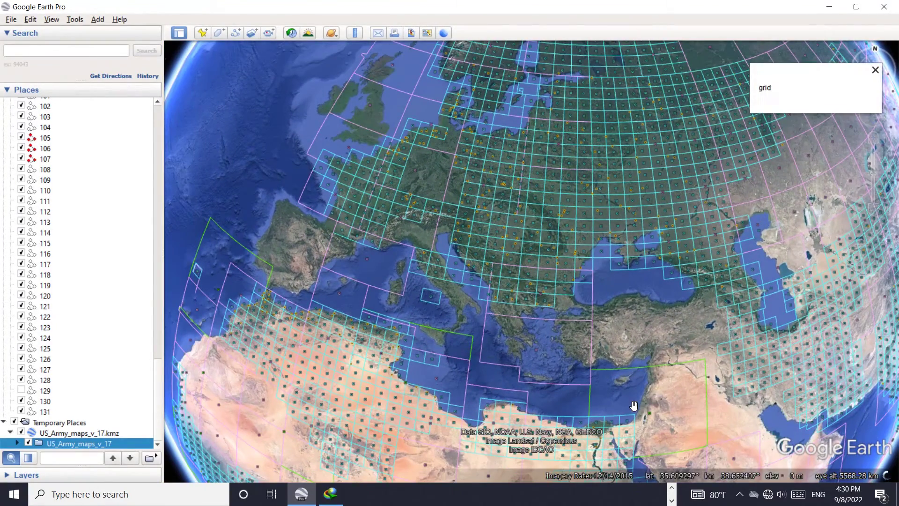
{"action": "left_click_drag", "start_coordinate": [621, 398], "coordinate": [402, 214]}
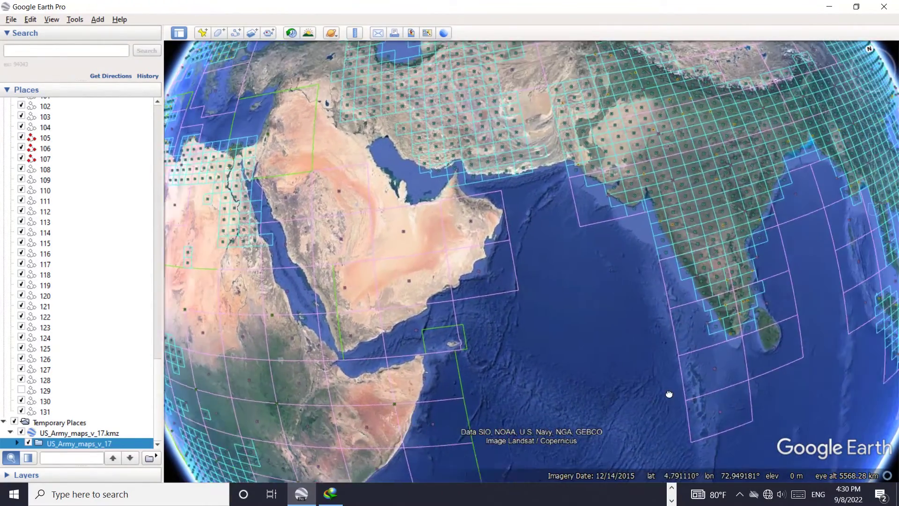
{"action": "left_click_drag", "start_coordinate": [669, 394], "coordinate": [487, 358]}
{"action": "left_click_drag", "start_coordinate": [843, 368], "coordinate": [767, 462]}
{"action": "left_click_drag", "start_coordinate": [793, 319], "coordinate": [786, 390]}
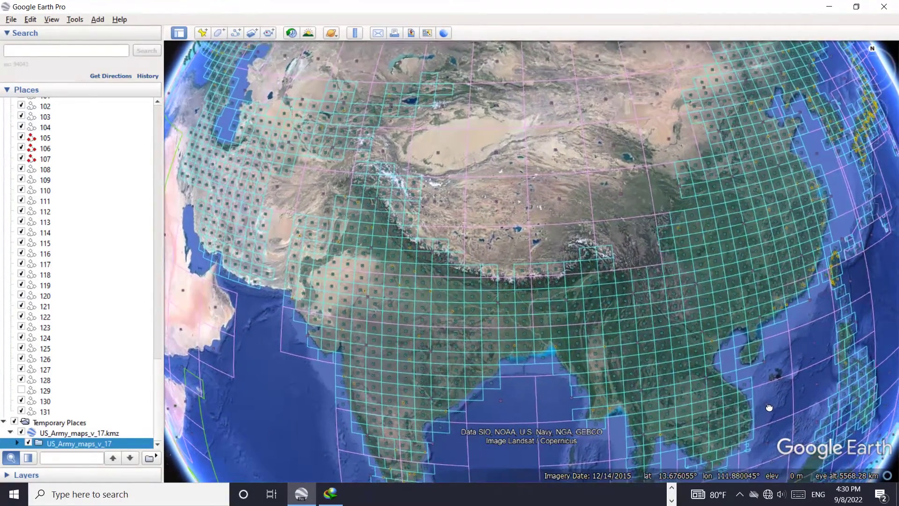
{"action": "scroll", "coordinate": [539, 230], "scroll_direction": "up", "scroll_amount": 3}
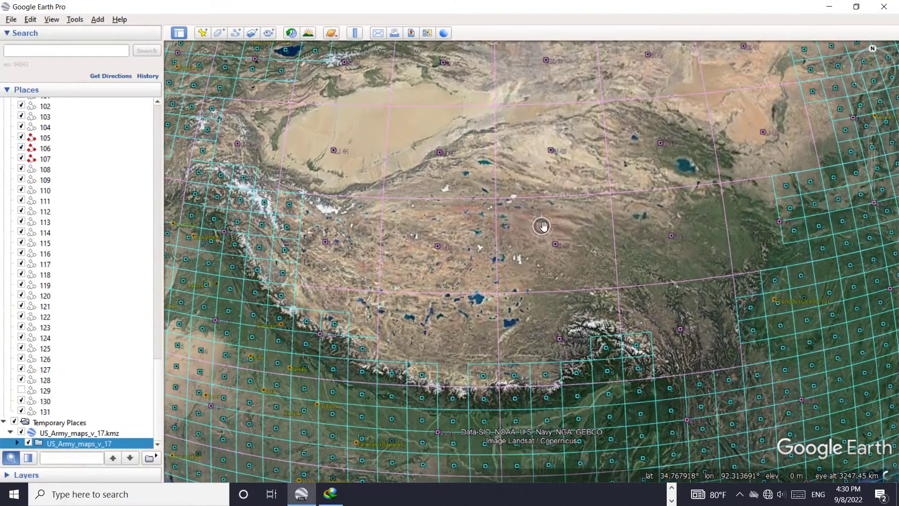
{"action": "left_click", "coordinate": [557, 244]}
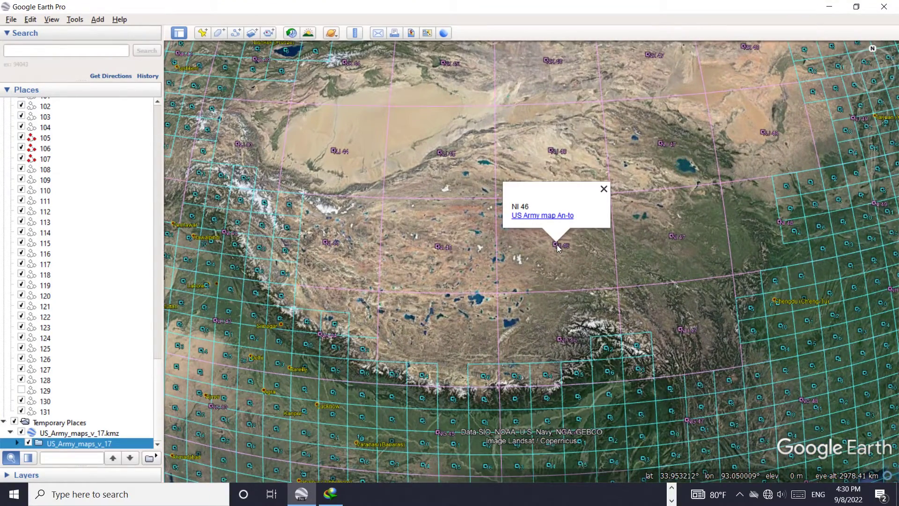
{"action": "left_click", "coordinate": [603, 189]}
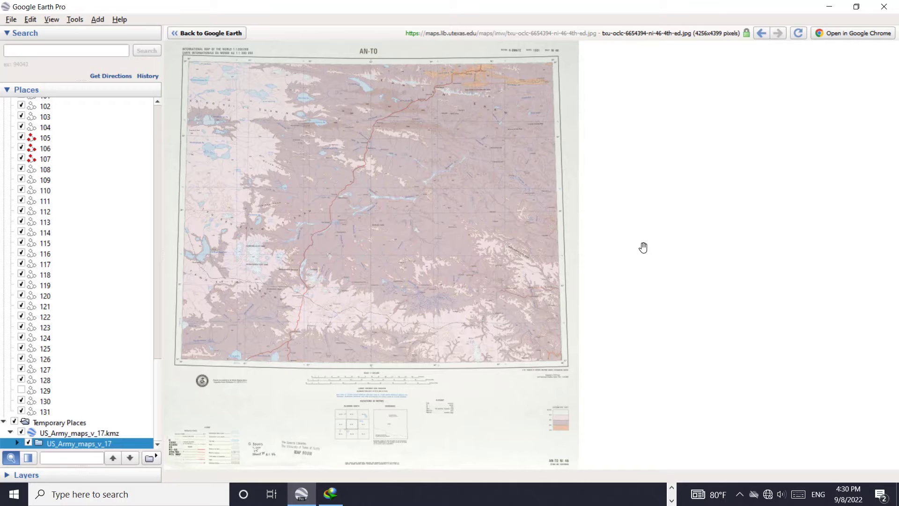
{"action": "left_click", "coordinate": [280, 223]}
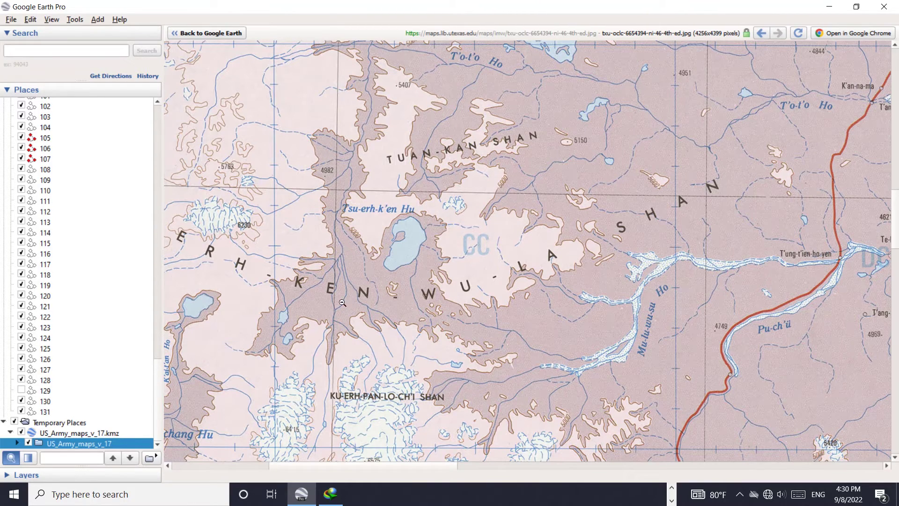
{"action": "left_click_drag", "start_coordinate": [278, 465], "coordinate": [377, 465]}
{"action": "left_click_drag", "start_coordinate": [892, 197], "coordinate": [893, 347]}
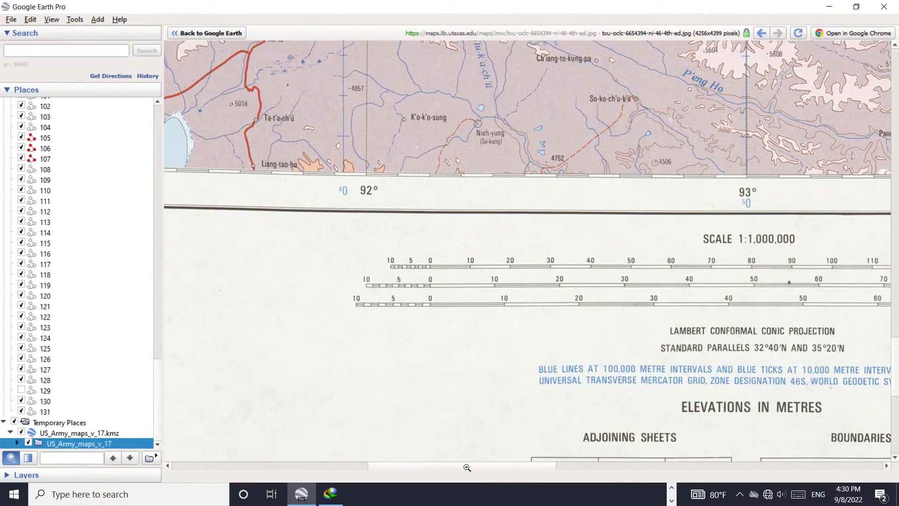
{"action": "left_click_drag", "start_coordinate": [467, 468], "coordinate": [509, 467]}
{"action": "scroll", "coordinate": [611, 286], "scroll_direction": "up", "scroll_amount": 3}
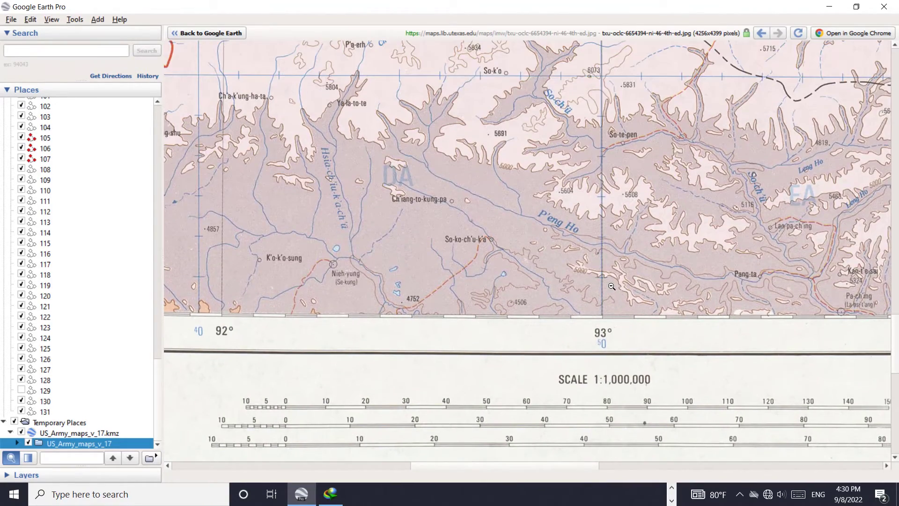
{"action": "scroll", "coordinate": [612, 286], "scroll_direction": "up", "scroll_amount": 8}
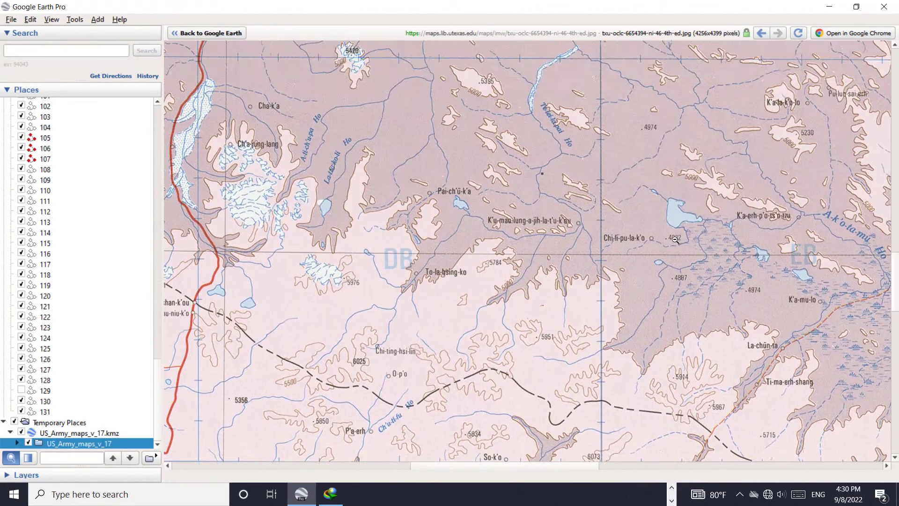
Open the AN-TO sheet in a Chrome tab, scroll through it at full resolution, then return to Google Earth
{"action": "left_click", "coordinate": [853, 33]}
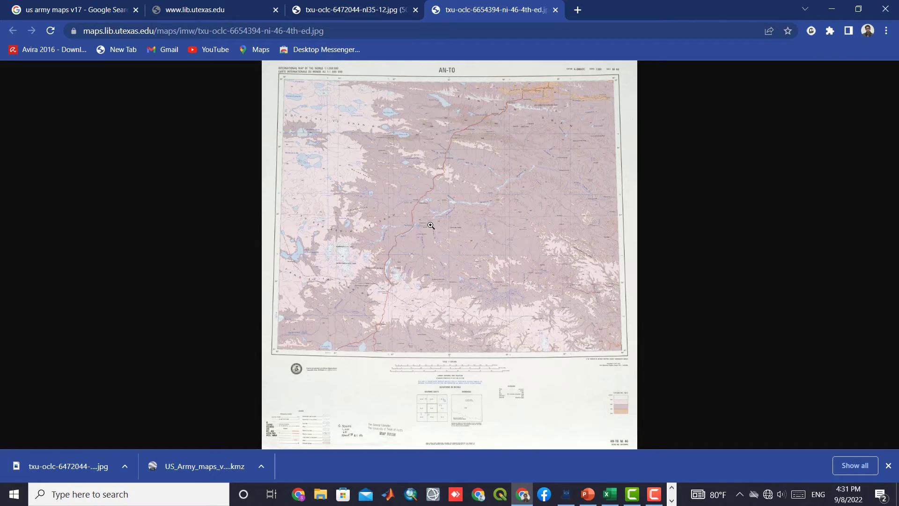
{"action": "left_click", "coordinate": [492, 241]}
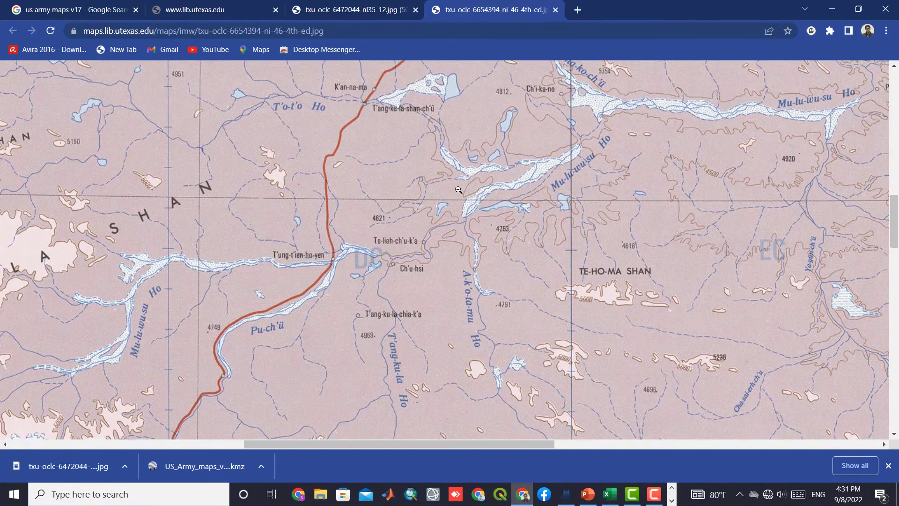
{"action": "scroll", "coordinate": [458, 190], "scroll_direction": "down", "scroll_amount": 8}
{"action": "scroll", "coordinate": [458, 190], "scroll_direction": "down", "scroll_amount": 15}
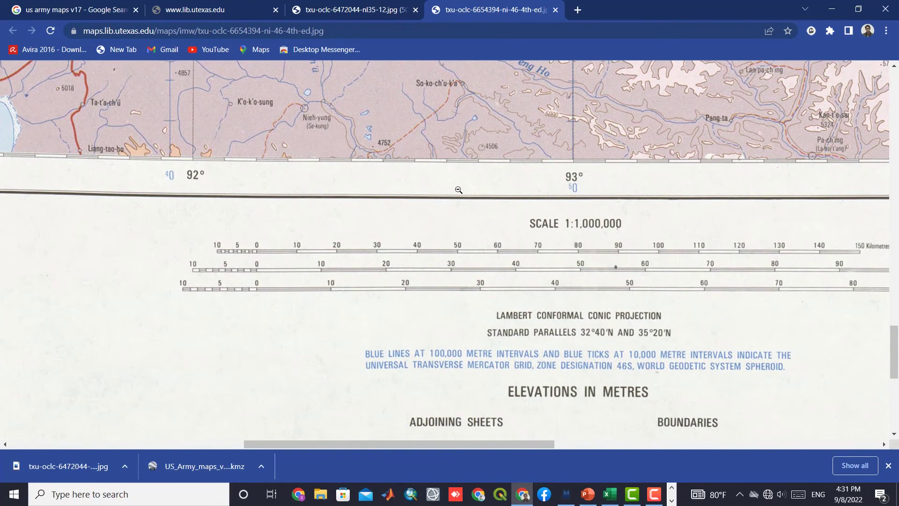
{"action": "scroll", "coordinate": [459, 189], "scroll_direction": "down", "scroll_amount": 5}
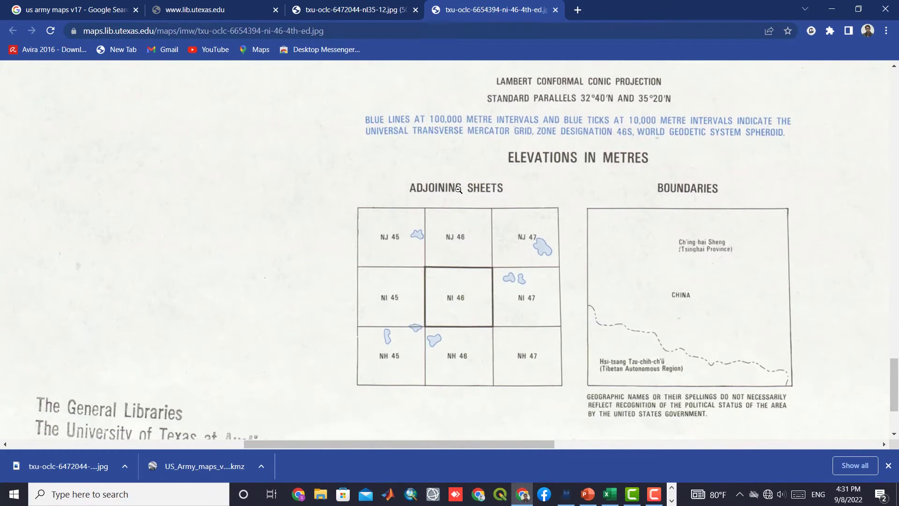
{"action": "scroll", "coordinate": [459, 189], "scroll_direction": "down", "scroll_amount": 1}
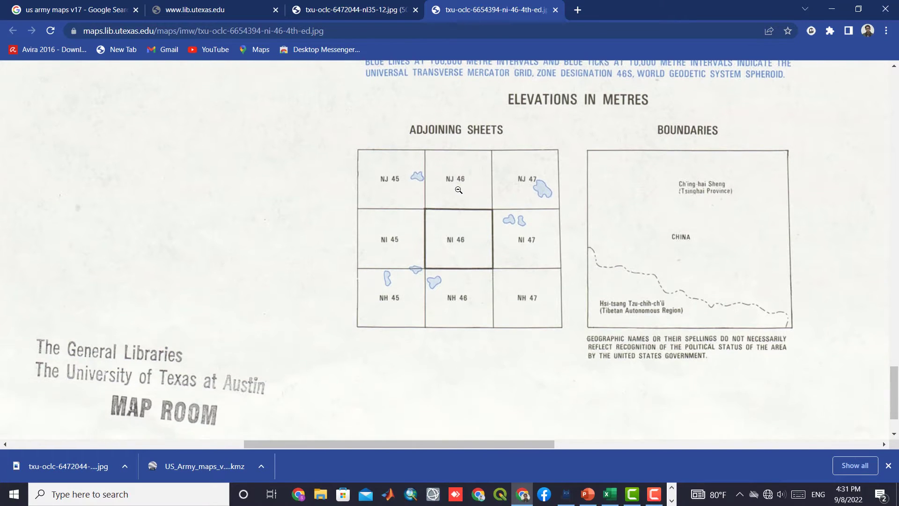
{"action": "scroll", "coordinate": [458, 190], "scroll_direction": "down", "scroll_amount": 1}
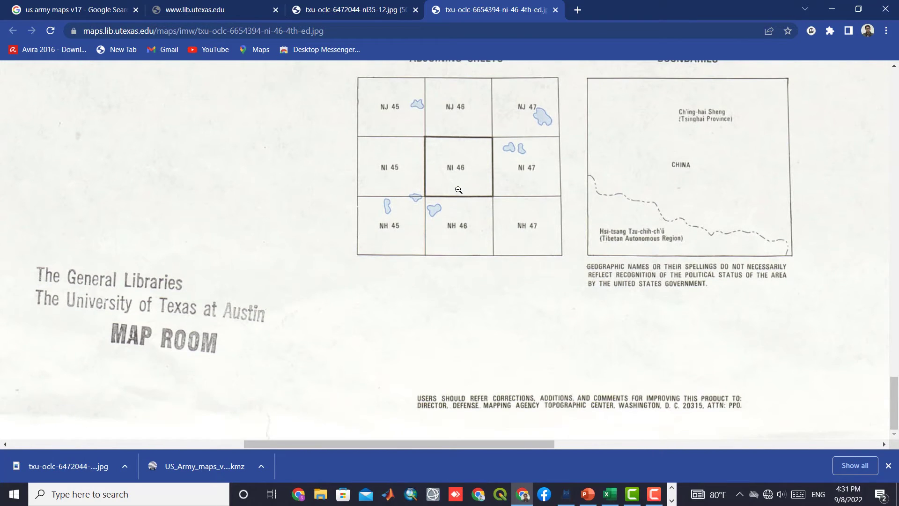
{"action": "scroll", "coordinate": [457, 189], "scroll_direction": "up", "scroll_amount": 10}
{"action": "left_click", "coordinate": [455, 169]}
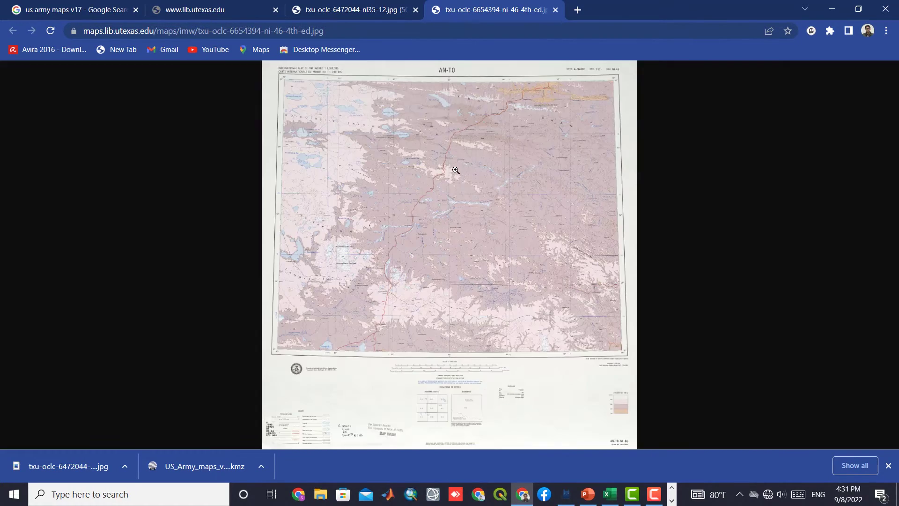
{"action": "left_click", "coordinate": [671, 500]}
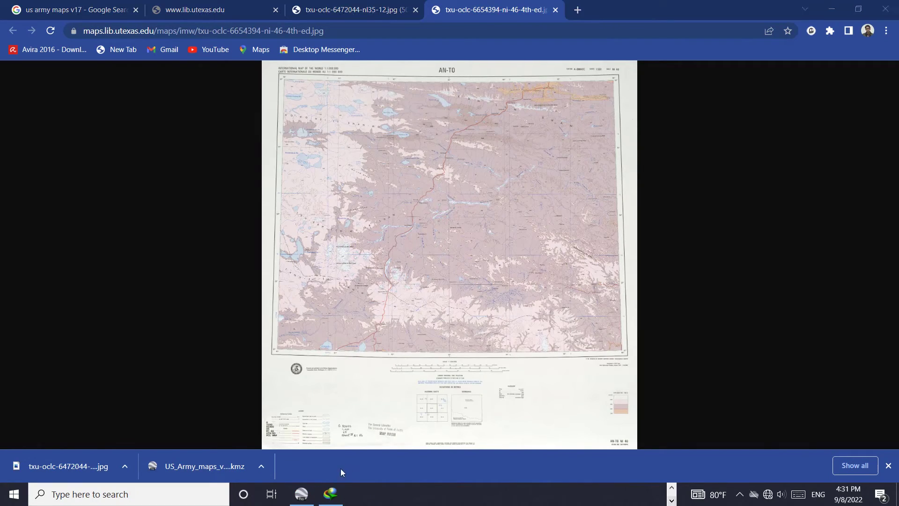
{"action": "left_click", "coordinate": [301, 494]}
Return to the globe, pan to the Bay of Bengal, and open sheet NF 46-5: Barisal near Kolkata
{"action": "scroll", "coordinate": [491, 255], "scroll_direction": "up", "scroll_amount": 3}
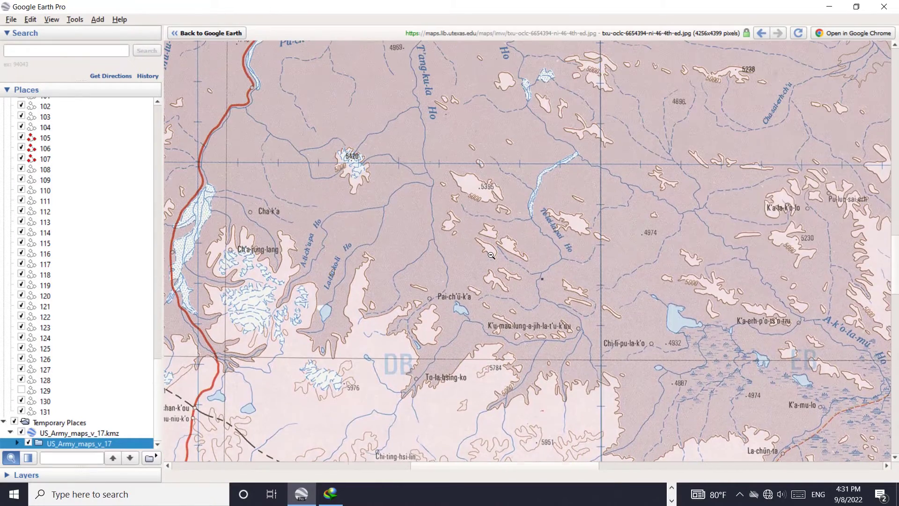
{"action": "left_click", "coordinate": [232, 34]}
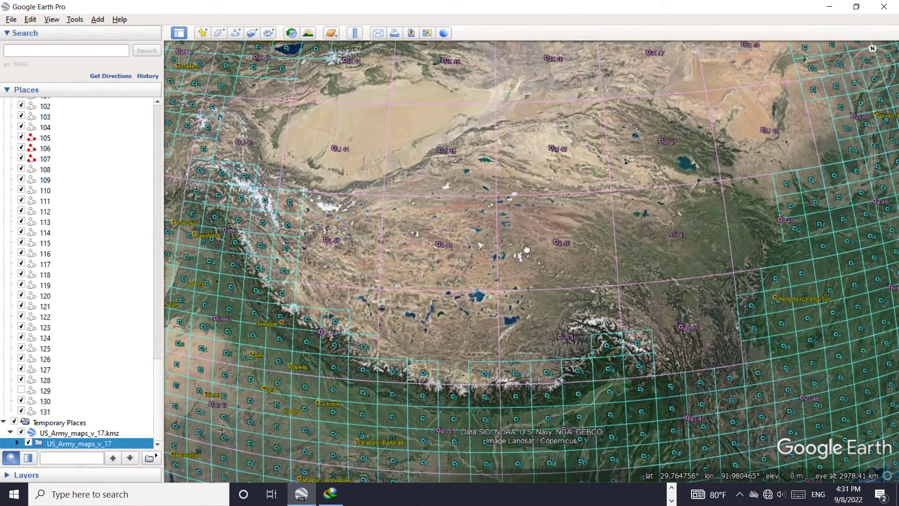
{"action": "left_click_drag", "start_coordinate": [527, 250], "coordinate": [529, 176]}
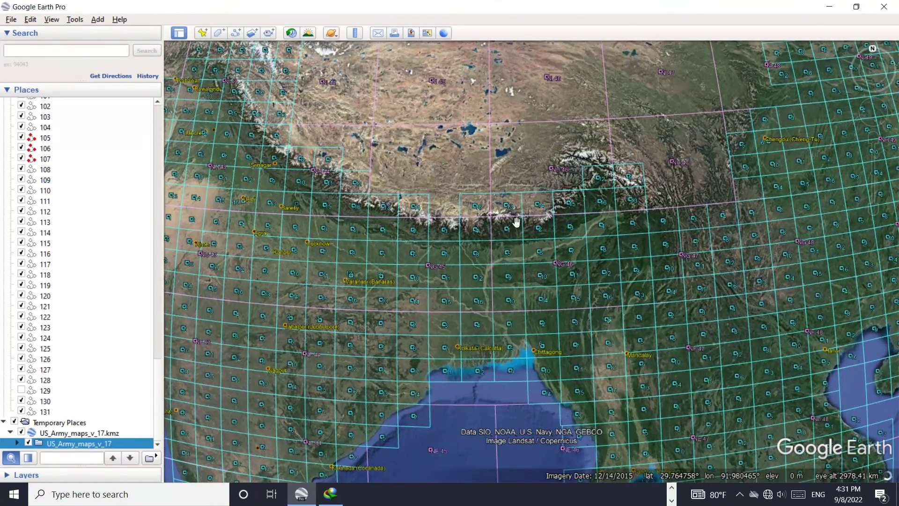
{"action": "left_click", "coordinate": [509, 348]}
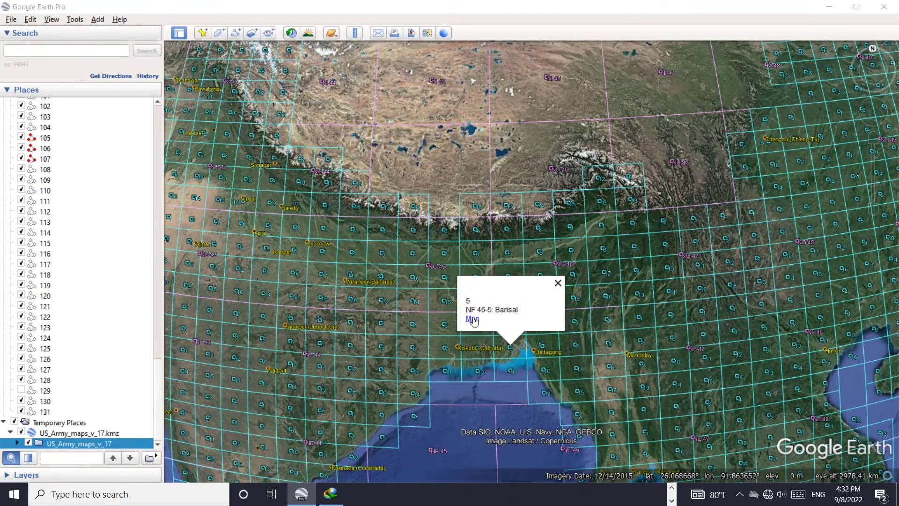
{"action": "left_click", "coordinate": [473, 318]}
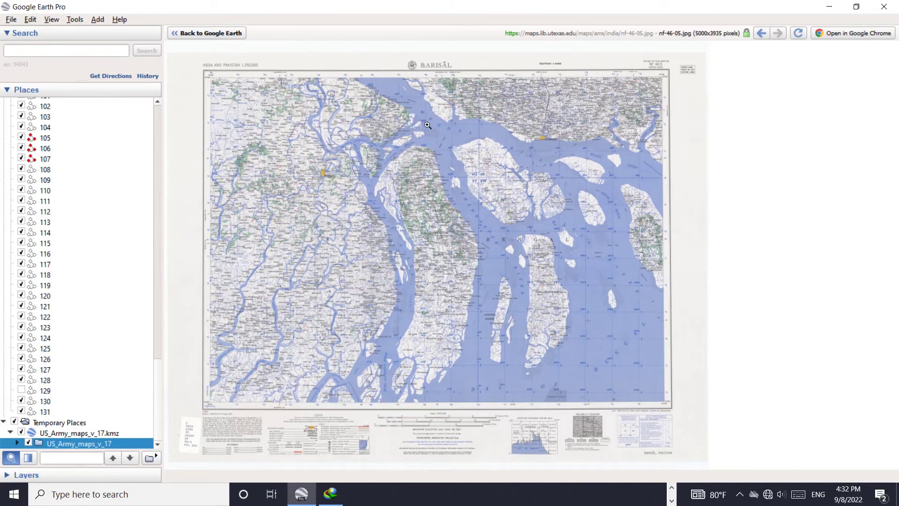
Load the Barisal sheet image nf-46-05.jpg (5000×3935) in its own Chrome tab
{"action": "left_click", "coordinate": [827, 31]}
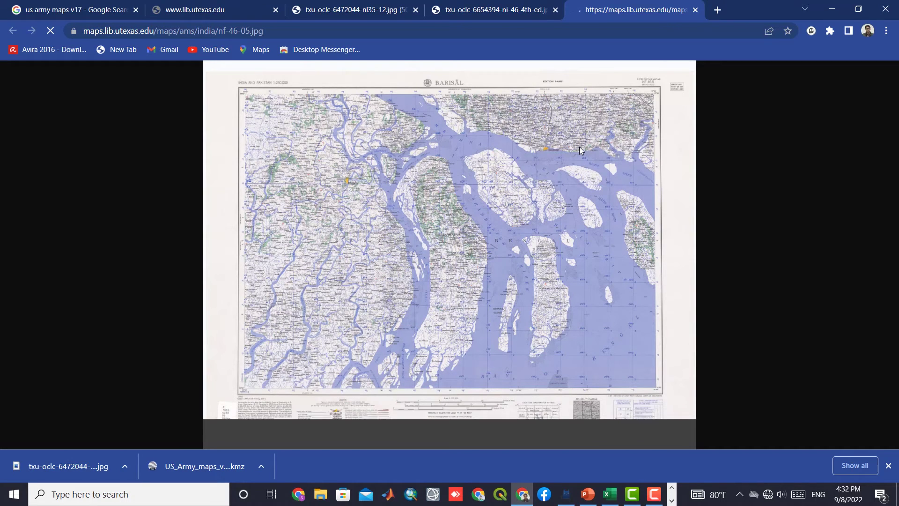
Zoom into the Barisal sheet at full size, then fit the whole sheet back in view
{"action": "left_click", "coordinate": [464, 341]}
{"action": "scroll", "coordinate": [463, 301], "scroll_direction": "down", "scroll_amount": 8}
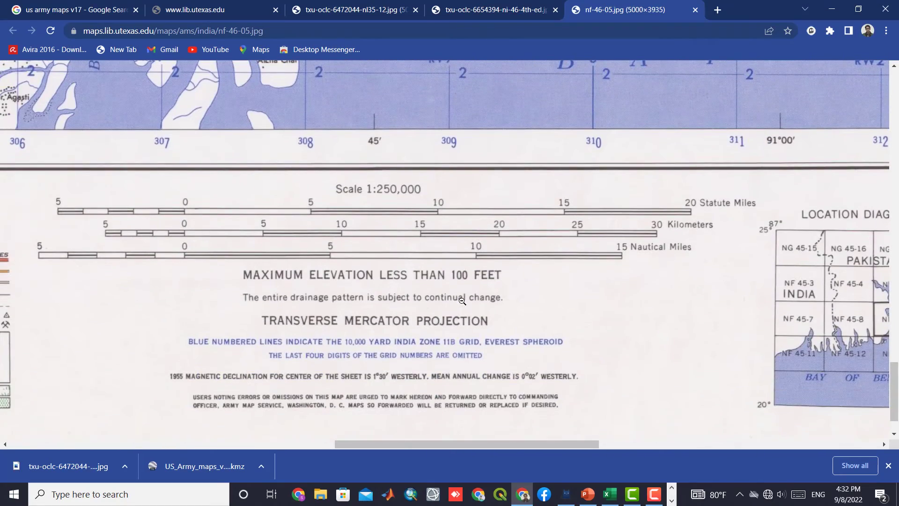
{"action": "scroll", "coordinate": [462, 301], "scroll_direction": "up", "scroll_amount": 10}
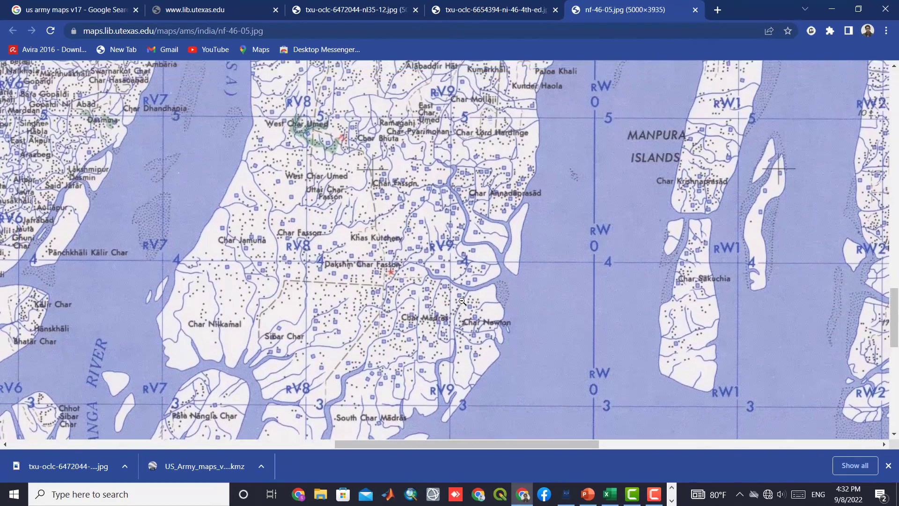
{"action": "scroll", "coordinate": [462, 301], "scroll_direction": "up", "scroll_amount": 10}
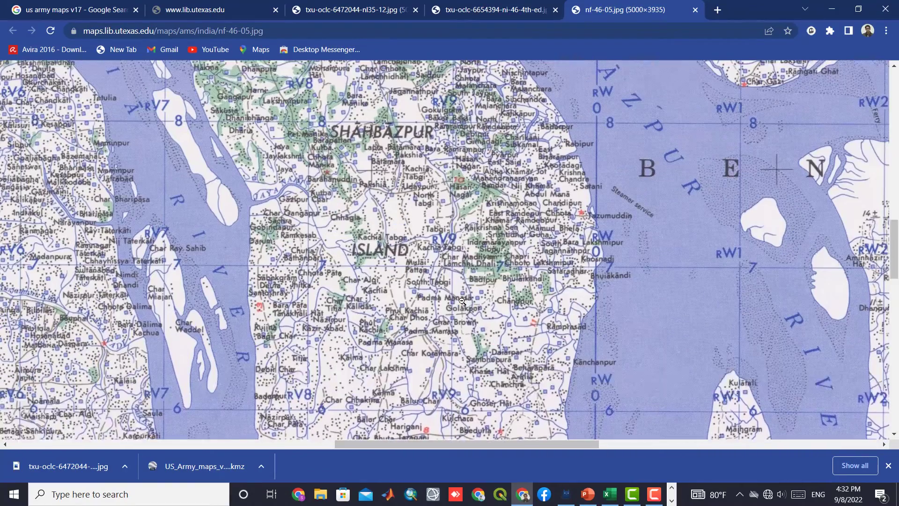
{"action": "scroll", "coordinate": [462, 301], "scroll_direction": "up", "scroll_amount": 3}
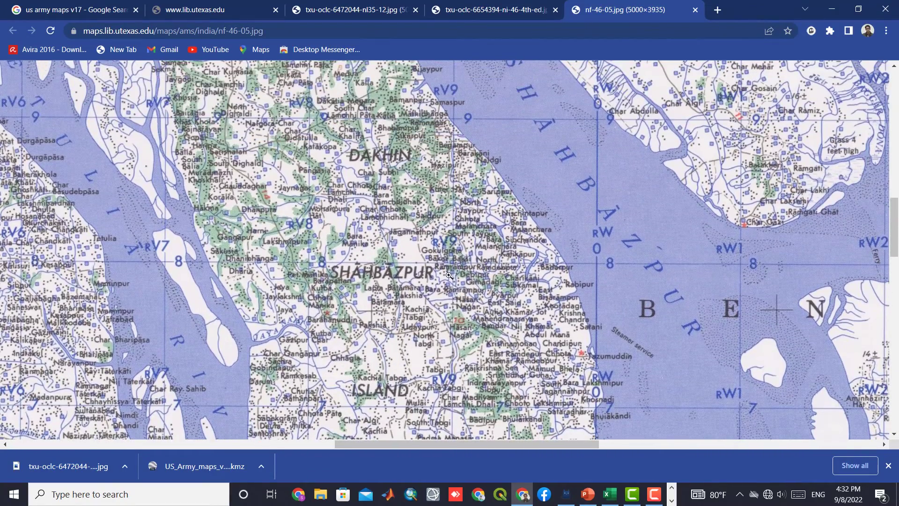
{"action": "left_click", "coordinate": [449, 275]}
Save the map image to disk as nf-46-05.jpg and show its download item's options
{"action": "right_click", "coordinate": [435, 231]}
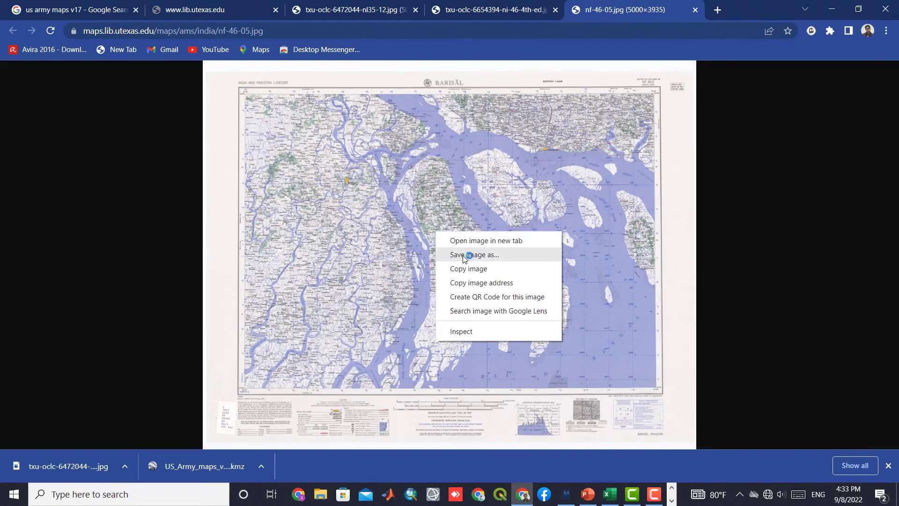
{"action": "left_click", "coordinate": [465, 255]}
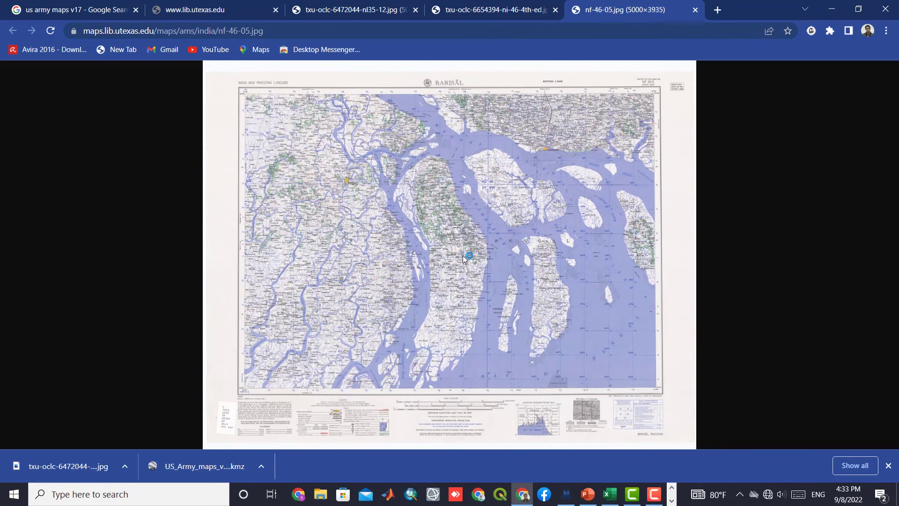
{"action": "left_click", "coordinate": [710, 299]}
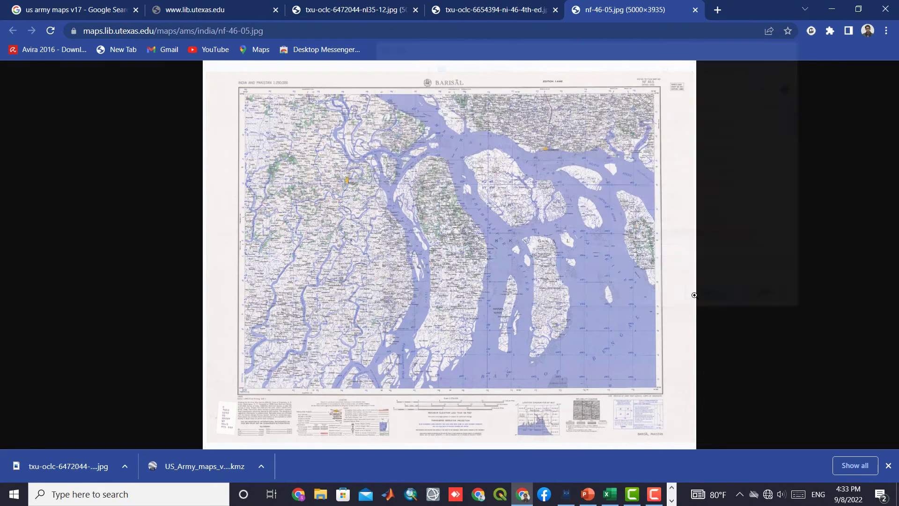
{"action": "left_click", "coordinate": [127, 466]}
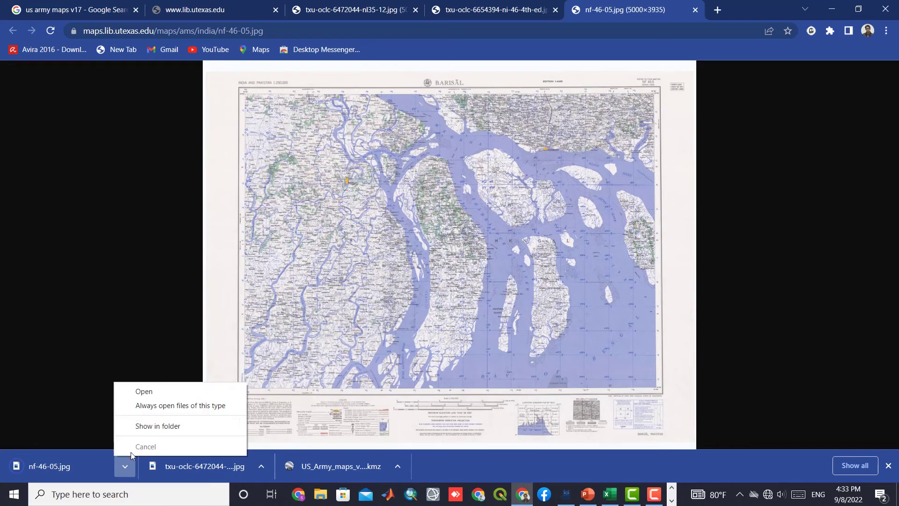
View nf-46-05.jpg in Photos at 70%, panning over the Bay of Bengal islands and legend, then close it
{"action": "left_click", "coordinate": [140, 394]}
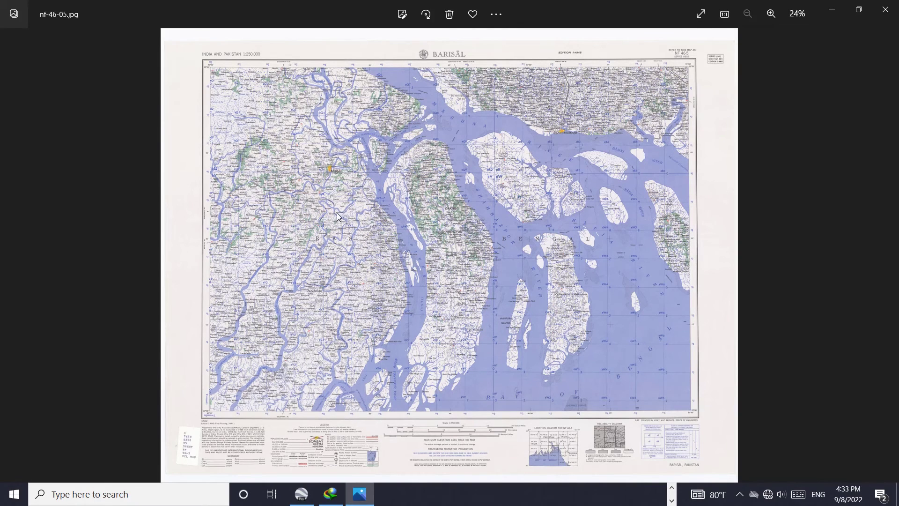
{"action": "scroll", "coordinate": [184, 470], "scroll_direction": "up", "scroll_amount": 3}
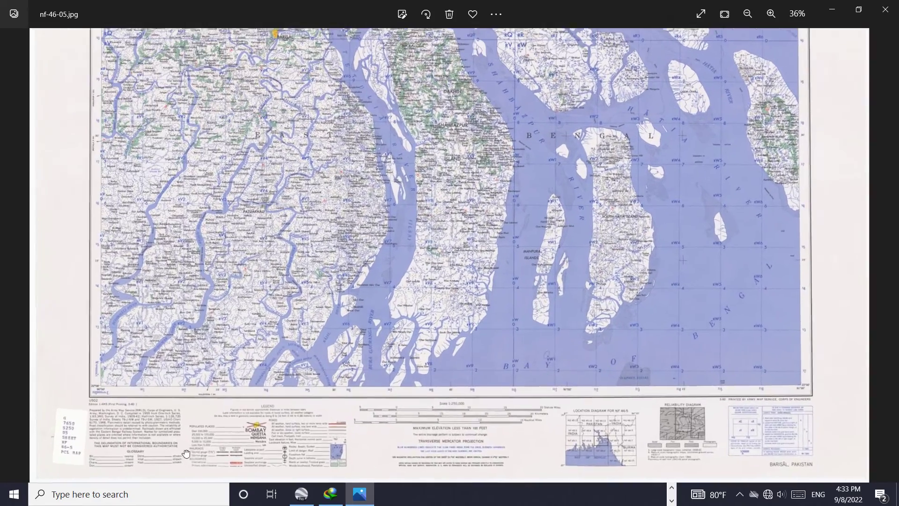
{"action": "scroll", "coordinate": [157, 435], "scroll_direction": "up", "scroll_amount": 5}
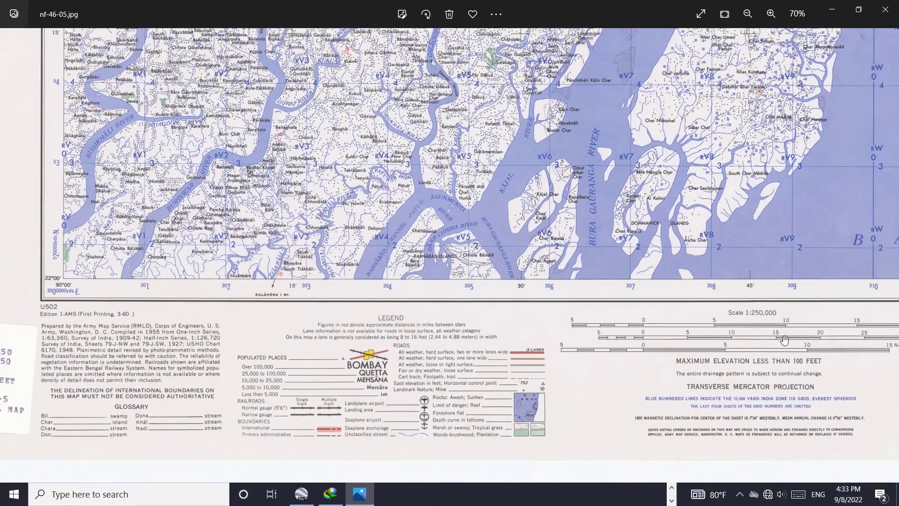
{"action": "left_click_drag", "start_coordinate": [785, 339], "coordinate": [162, 301]}
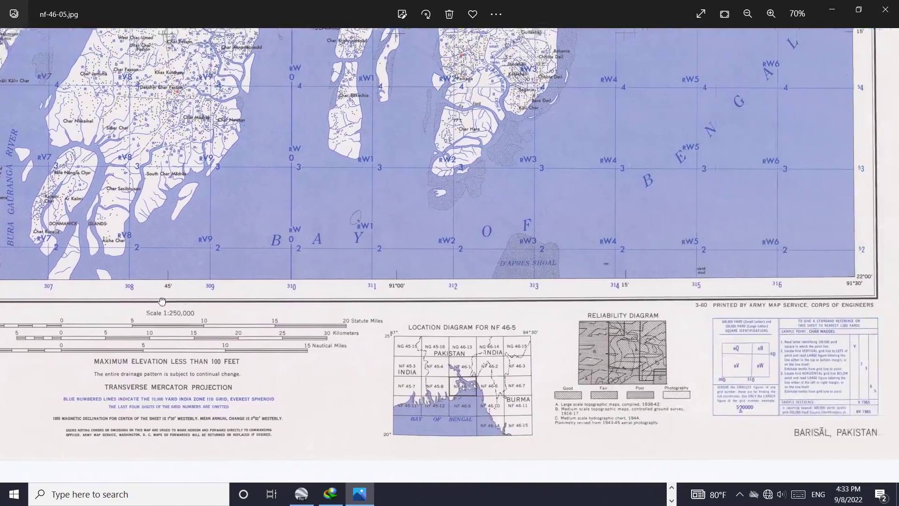
{"action": "left_click_drag", "start_coordinate": [536, 135], "coordinate": [544, 382]}
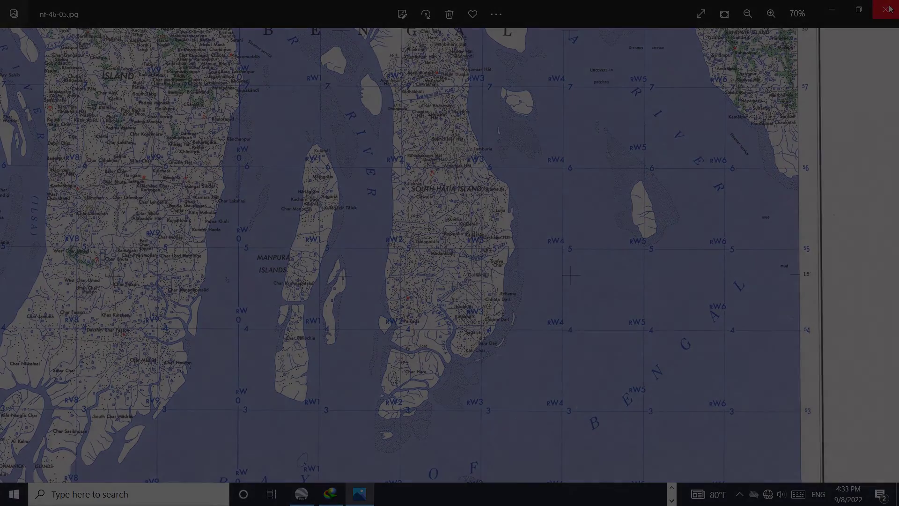
{"action": "left_click", "coordinate": [885, 9]}
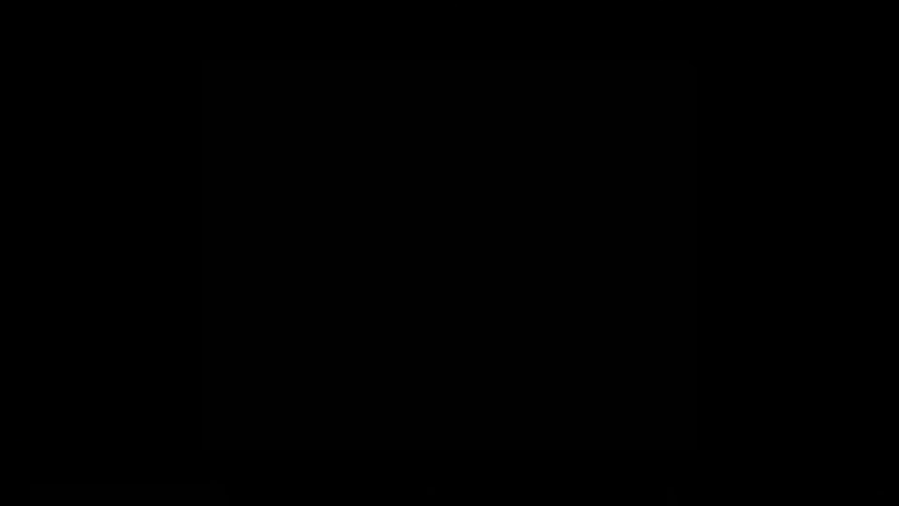